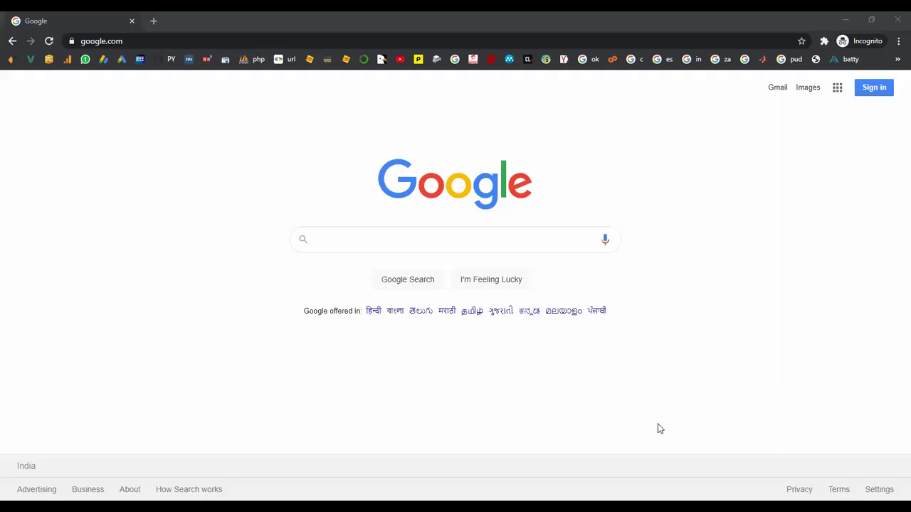
# Search Google for 'okokprojects'.
pyautogui.click(363, 239)
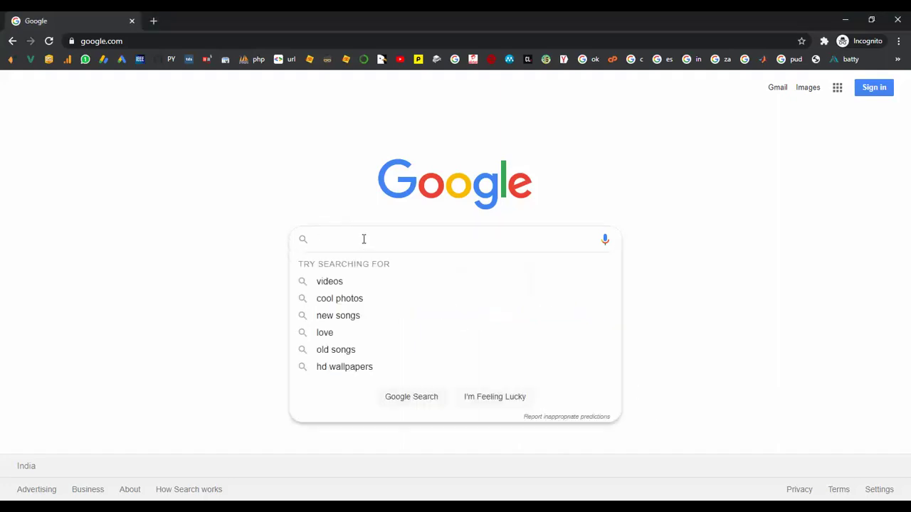
pyautogui.write('oko')
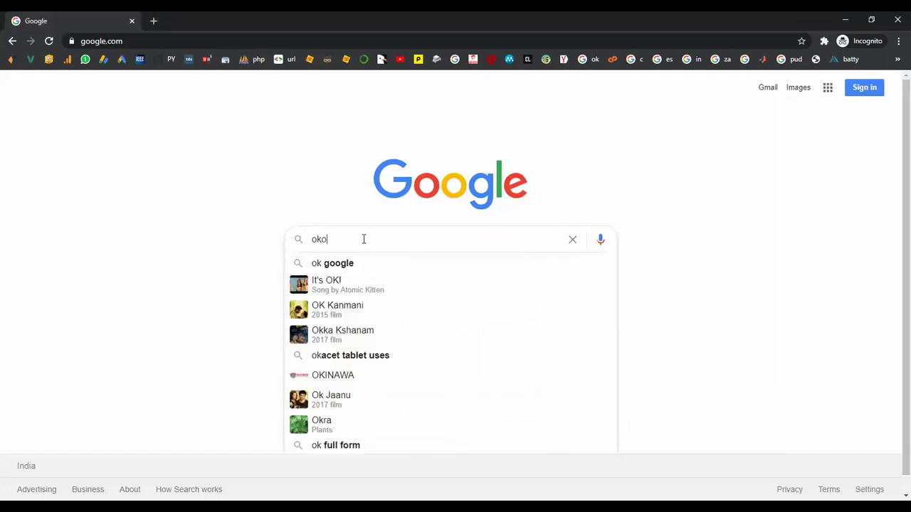
pyautogui.write('kproject')
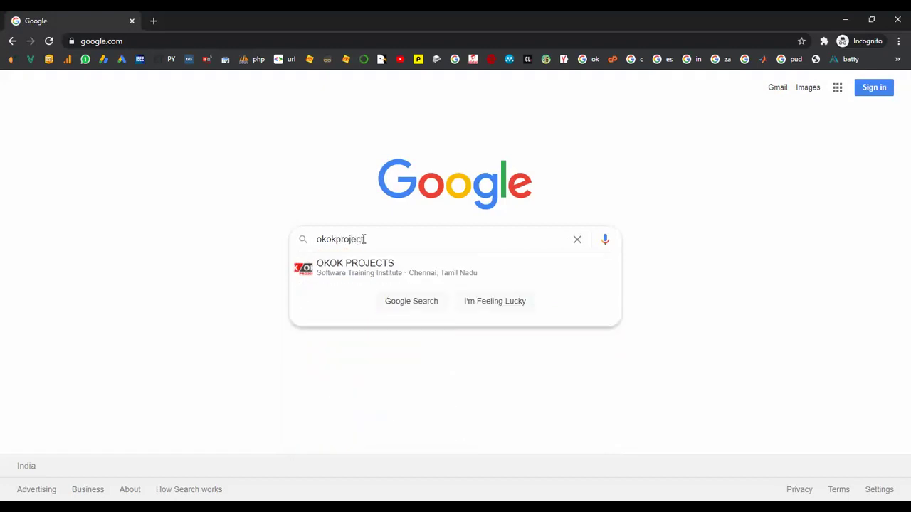
pyautogui.write('s')
pyautogui.press('Return')
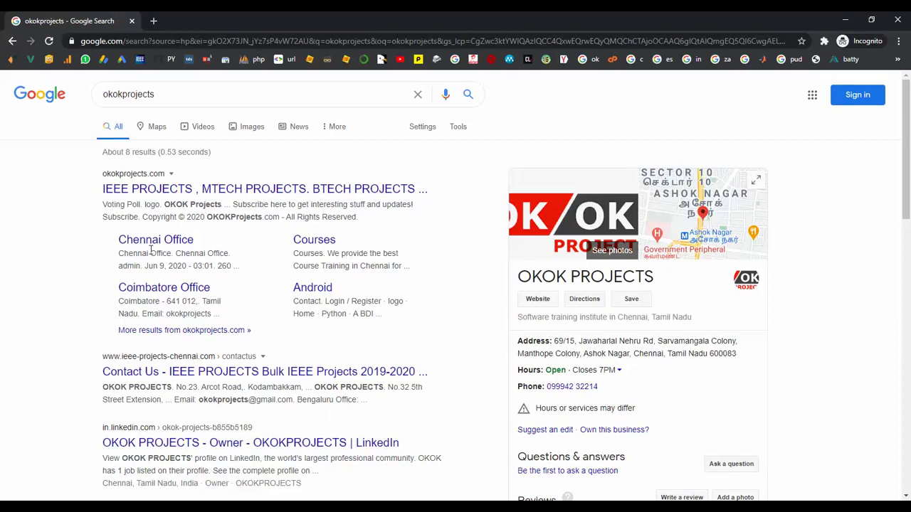
# Open the 'IEEE PROJECTS, MTECH PROJECTS' result and scroll through the OKOK Projects homepage.
pyautogui.click(181, 197)
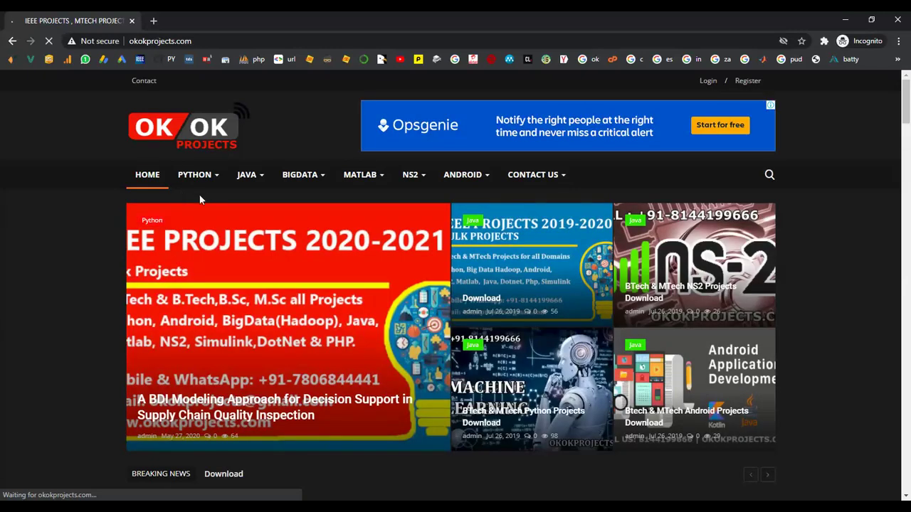
pyautogui.scroll(-8, 116, 280)
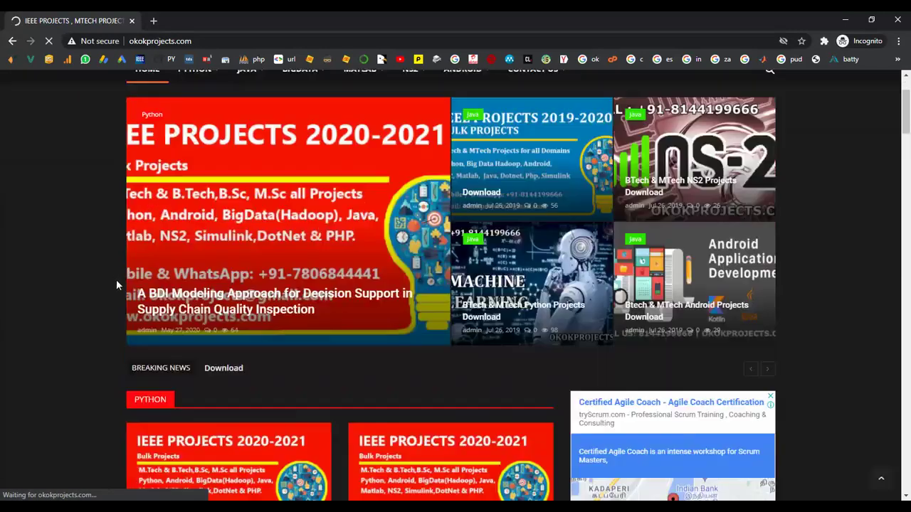
pyautogui.scroll(8, 116, 280)
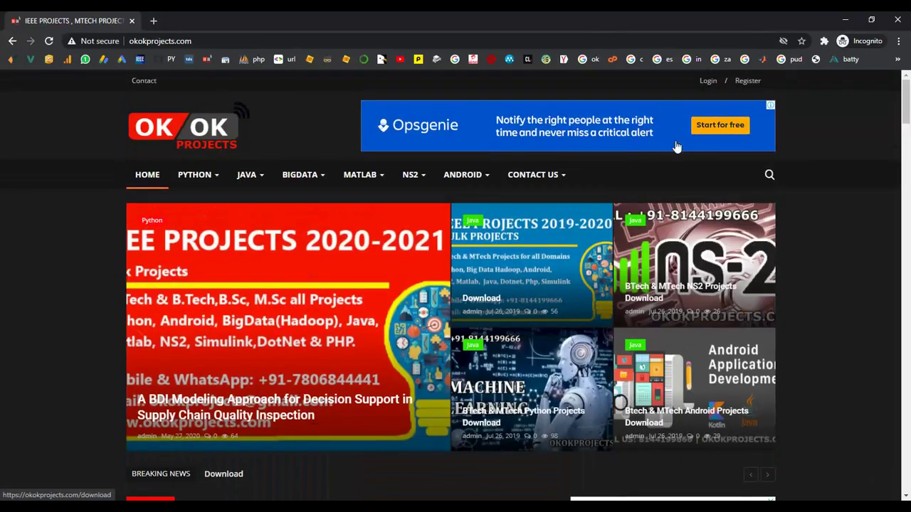
pyautogui.moveTo(530, 177)
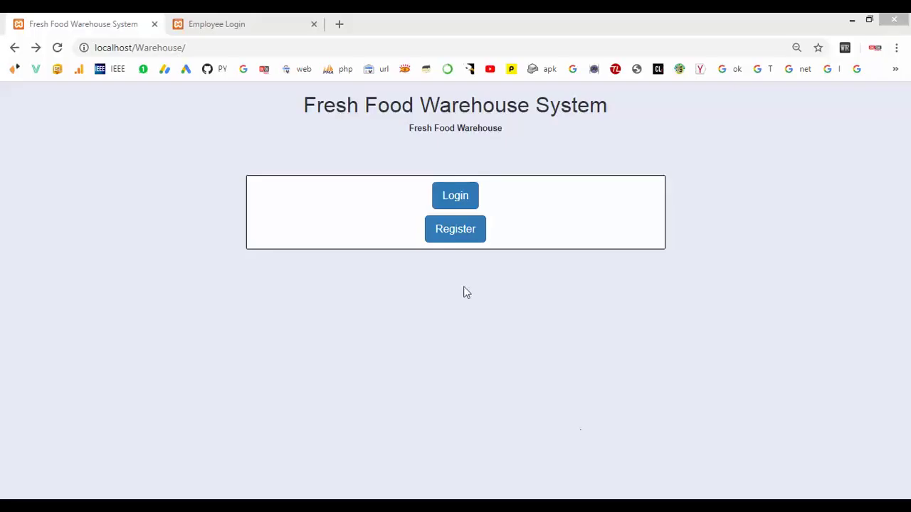
# On the registration form, enter the e-mail, store name 'LakshmiStores' and store address Chennai.
pyautogui.click(449, 236)
pyautogui.click(278, 180)
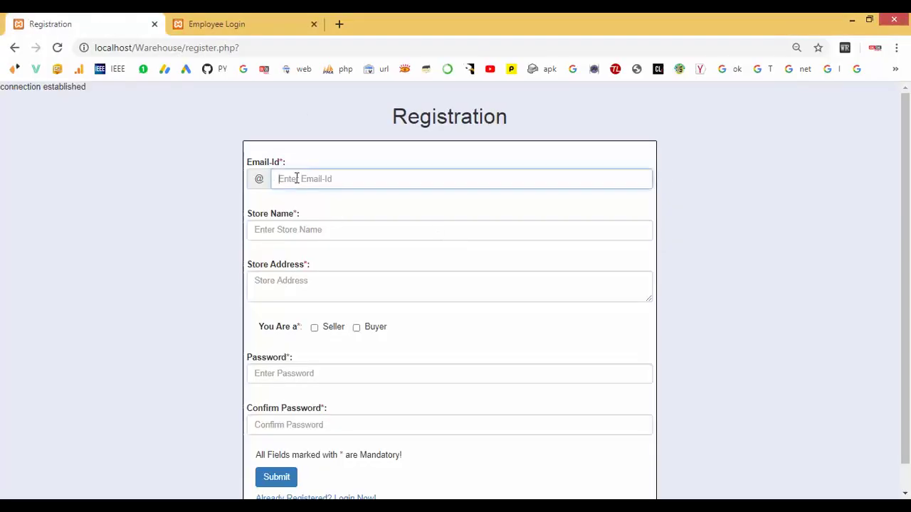
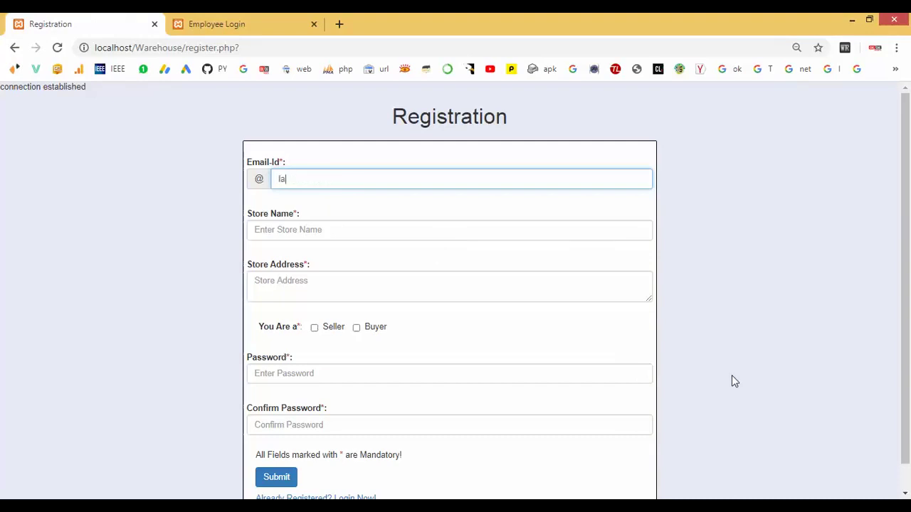
pyautogui.press('Tab')
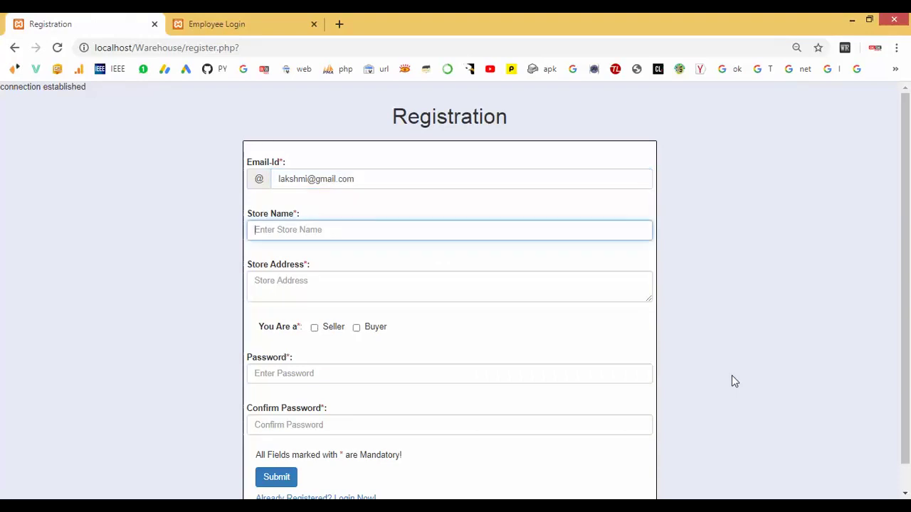
pyautogui.write('lakshmiStores')
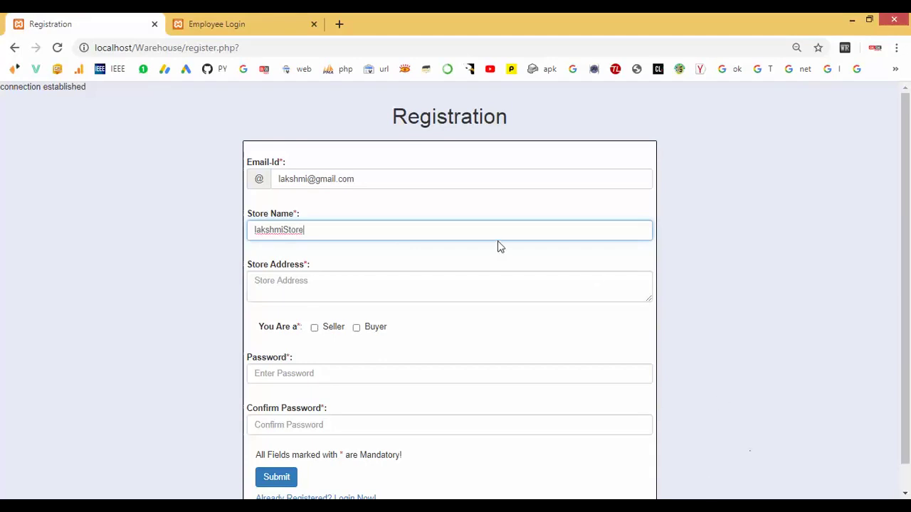
pyautogui.click(256, 230)
pyautogui.press('Delete')
pyautogui.write('L')
pyautogui.click(287, 230)
pyautogui.click(298, 277)
pyautogui.write('Chennai')
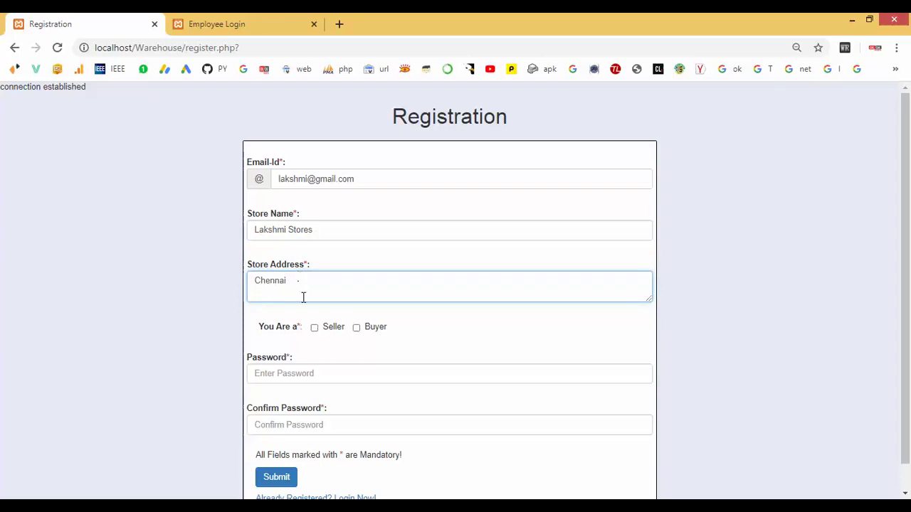
# Mark the account as Seller, enter and confirm the password, submit, and highlight the success message.
pyautogui.click(314, 328)
pyautogui.scroll(-1, 317, 335)
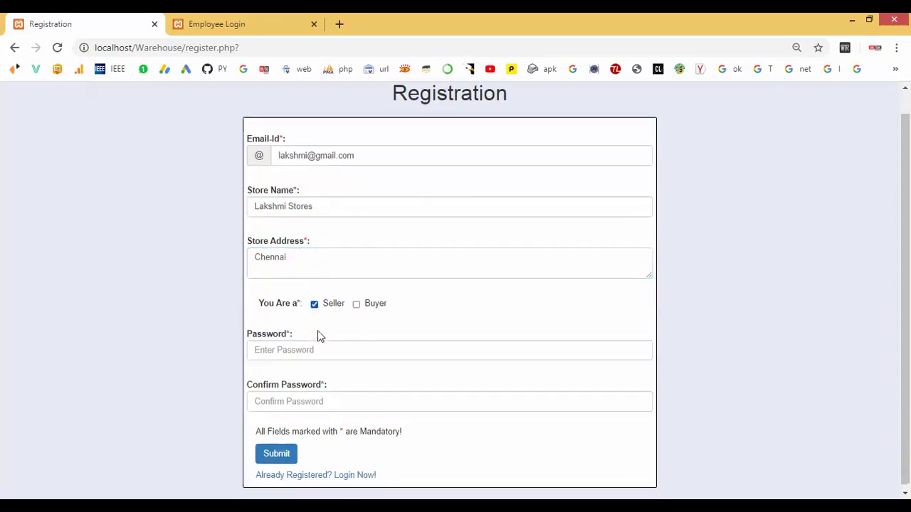
pyautogui.click(285, 346)
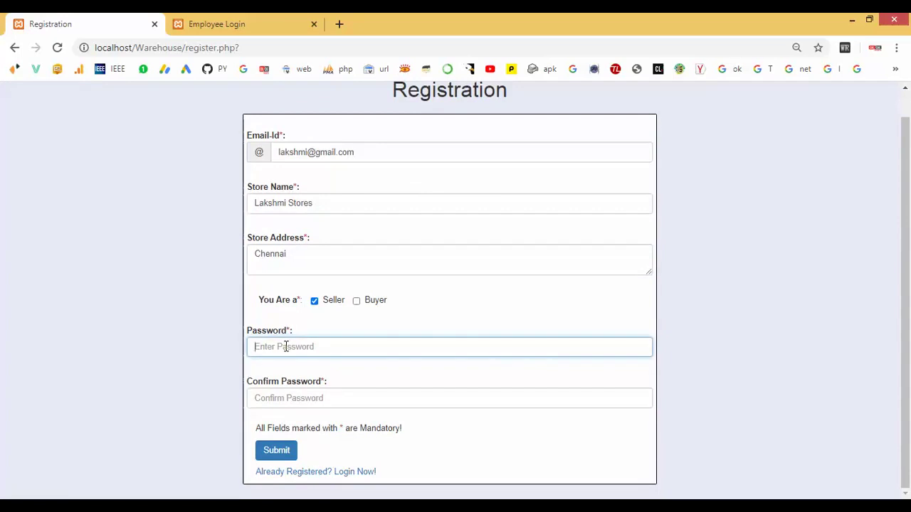
pyautogui.click(272, 406)
pyautogui.write('1')
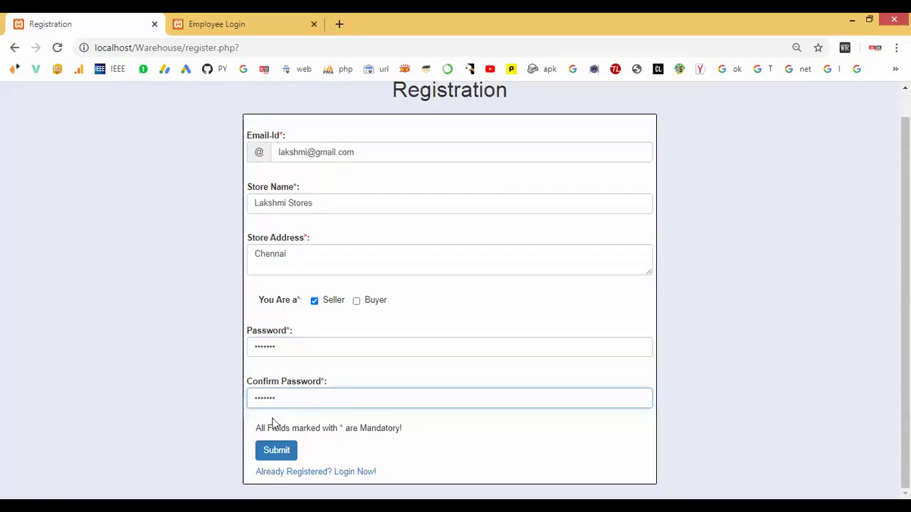
pyautogui.click(271, 452)
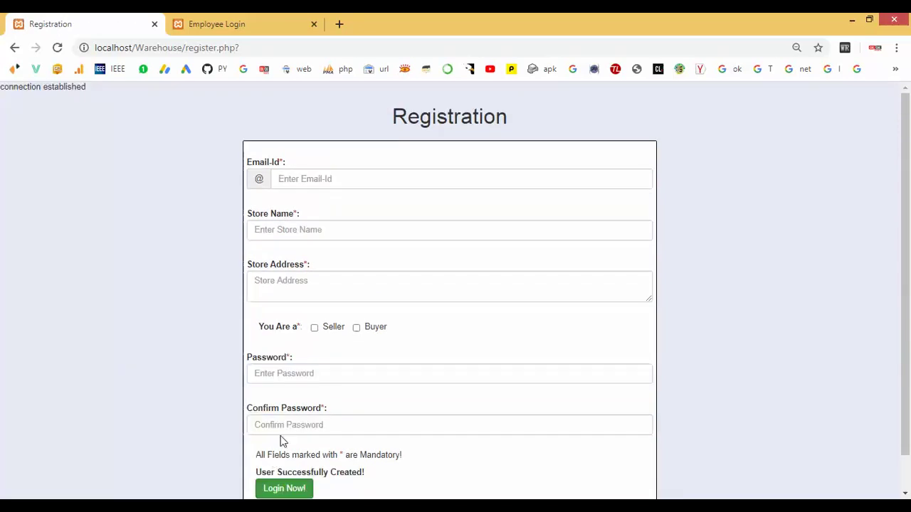
pyautogui.doubleClick(262, 473)
pyautogui.moveTo(292, 474); pyautogui.dragTo(372, 478)
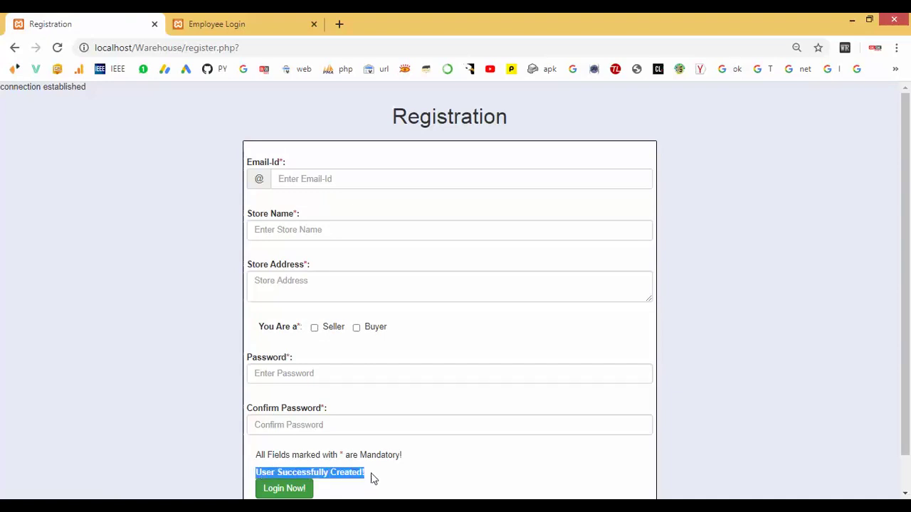
# Log in on the Employee Login page with the employee ID and password.
pyautogui.click(228, 17)
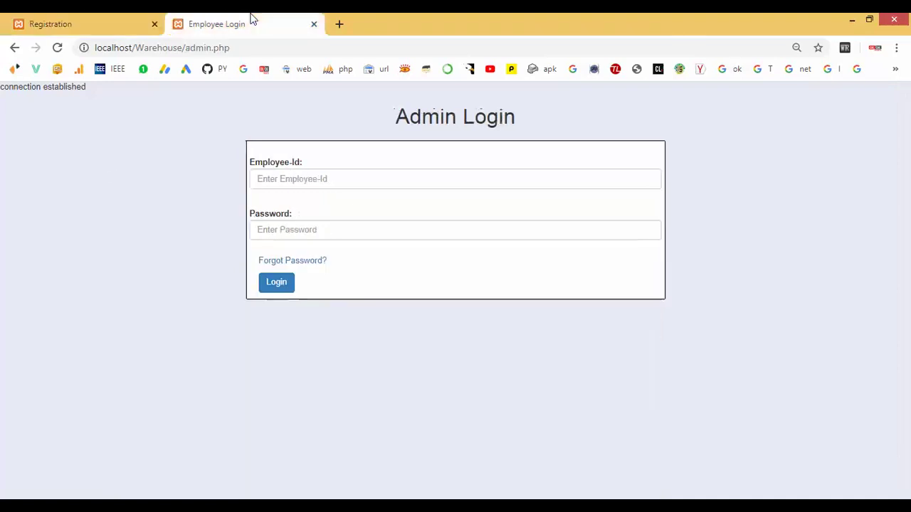
pyautogui.click(268, 178)
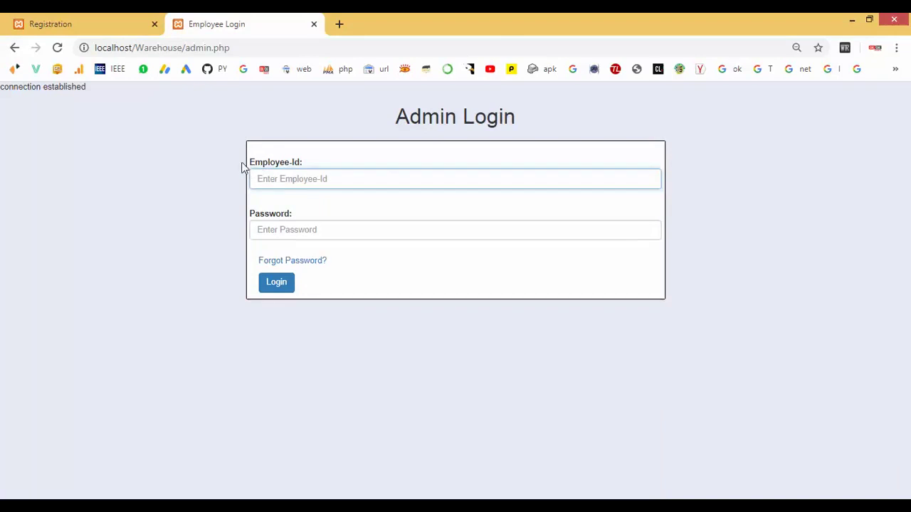
pyautogui.write('HNJHWD7NW')
pyautogui.click(273, 229)
pyautogui.write('a')
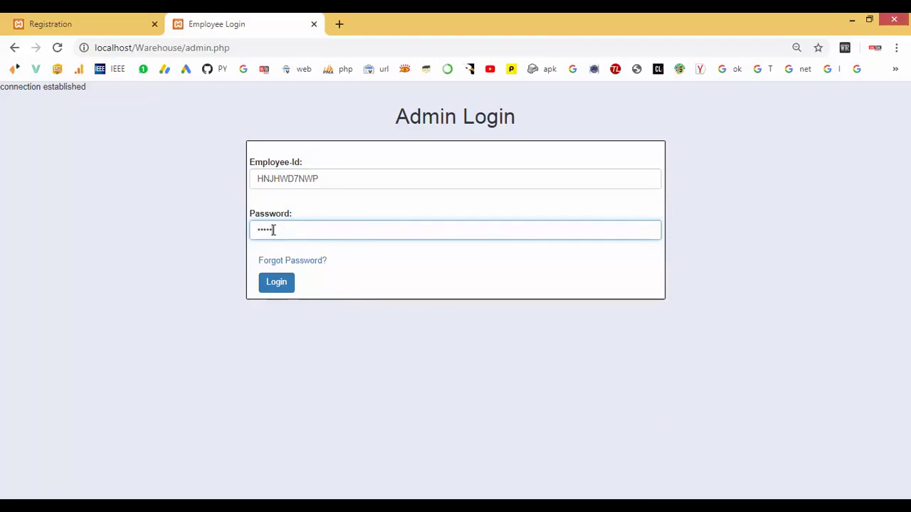
pyautogui.click(275, 283)
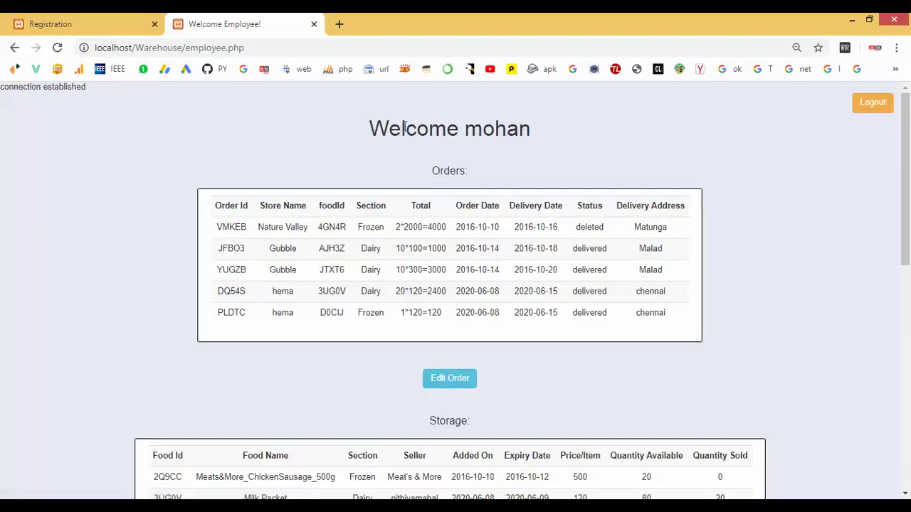
# Highlight the welcome heading and scroll through the Orders and Storage tables.
pyautogui.moveTo(376, 125); pyautogui.dragTo(532, 128)
pyautogui.moveTo(430, 172); pyautogui.dragTo(488, 175)
pyautogui.scroll(-4, 491, 178)
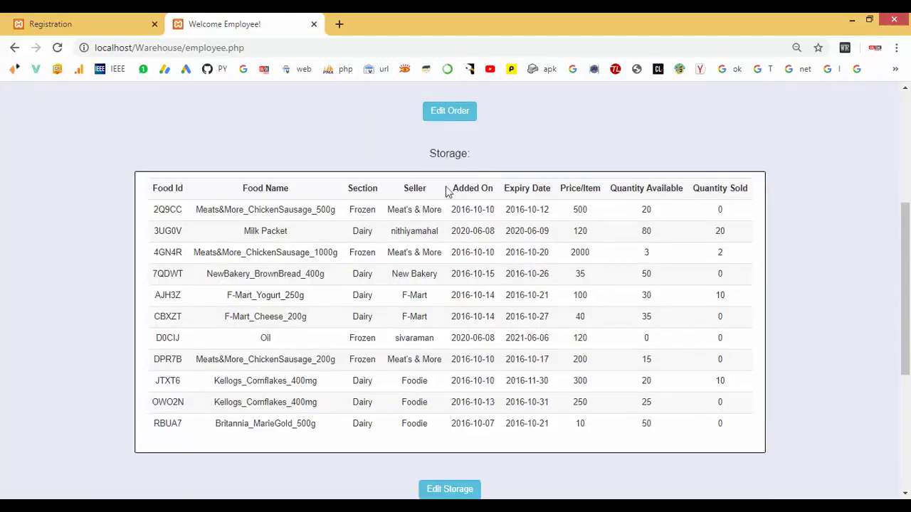
pyautogui.scroll(-4, 449, 256)
pyautogui.scroll(3, 449, 256)
pyautogui.scroll(1, 449, 256)
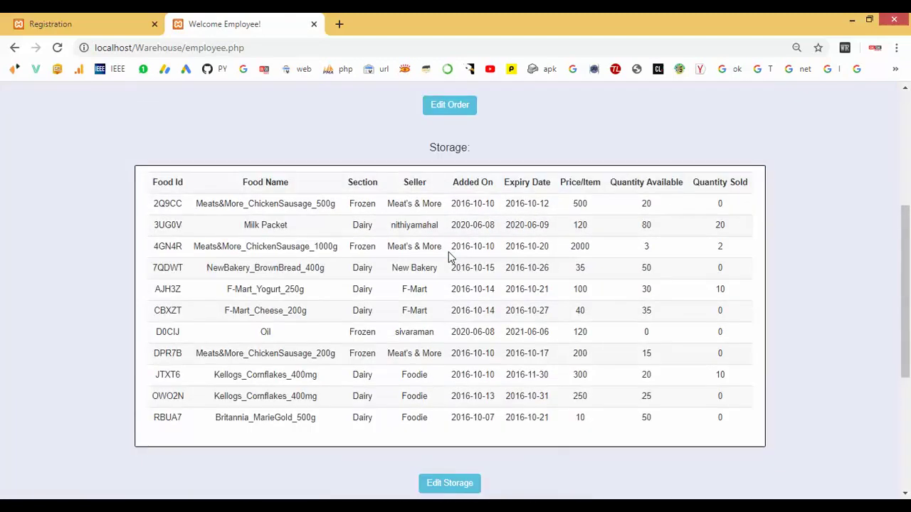
pyautogui.scroll(4, 449, 257)
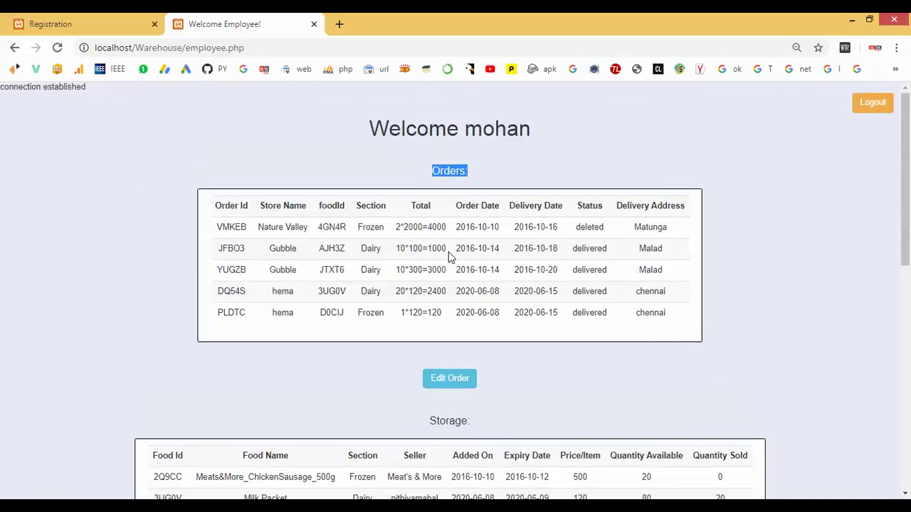
# Log out of the employee dashboard and return to the warehouse home page by removing admin.php from the URL.
pyautogui.click(57, 21)
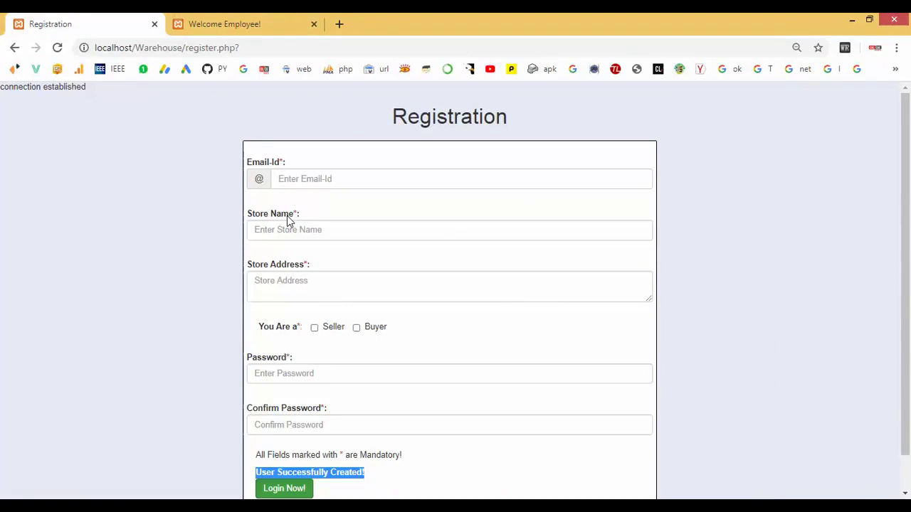
pyautogui.scroll(-1, 424, 270)
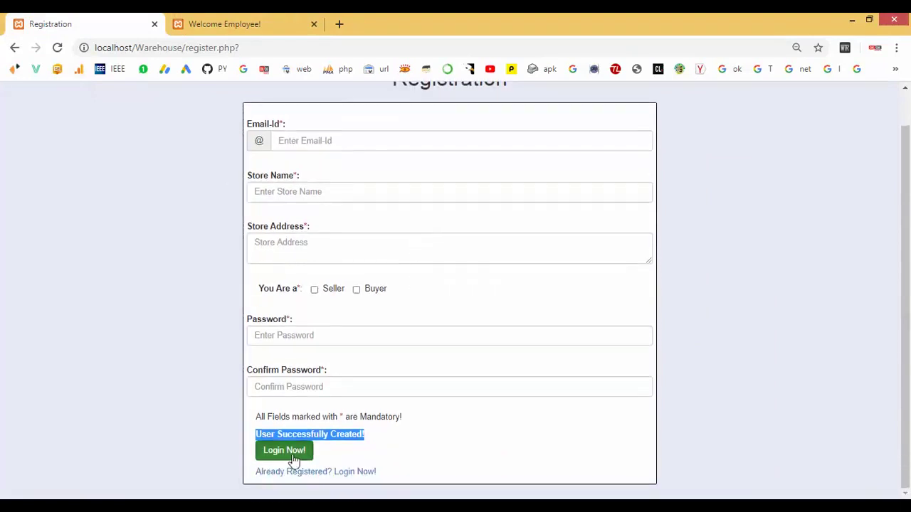
pyautogui.click(291, 459)
pyautogui.click(872, 104)
pyautogui.click(550, 113)
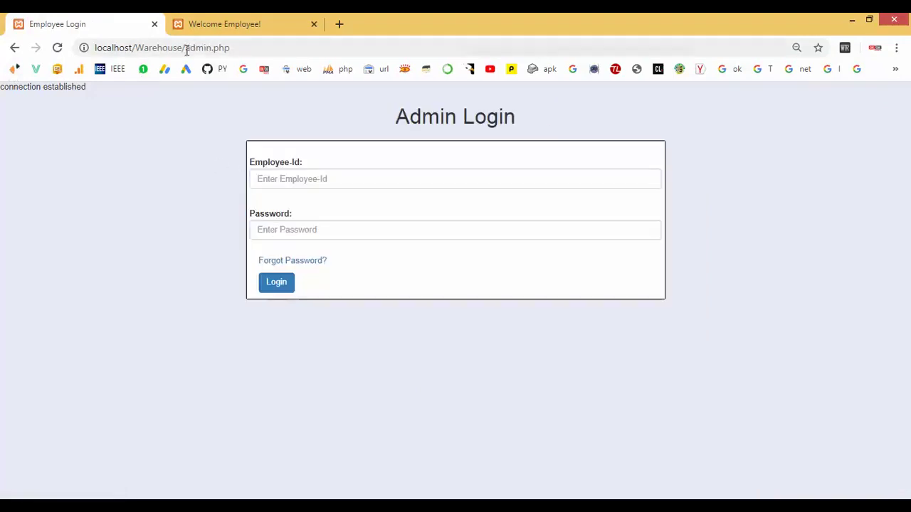
pyautogui.moveTo(187, 48); pyautogui.dragTo(267, 49)
pyautogui.press('BackSpace')
pyautogui.press('Return')
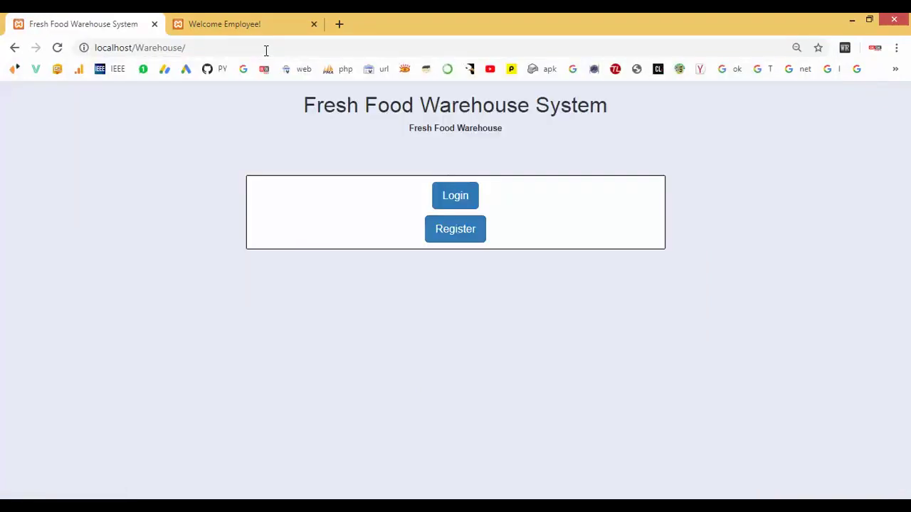
# Log in with the Lakshmi Stores seller's e-mail and password.
pyautogui.click(466, 198)
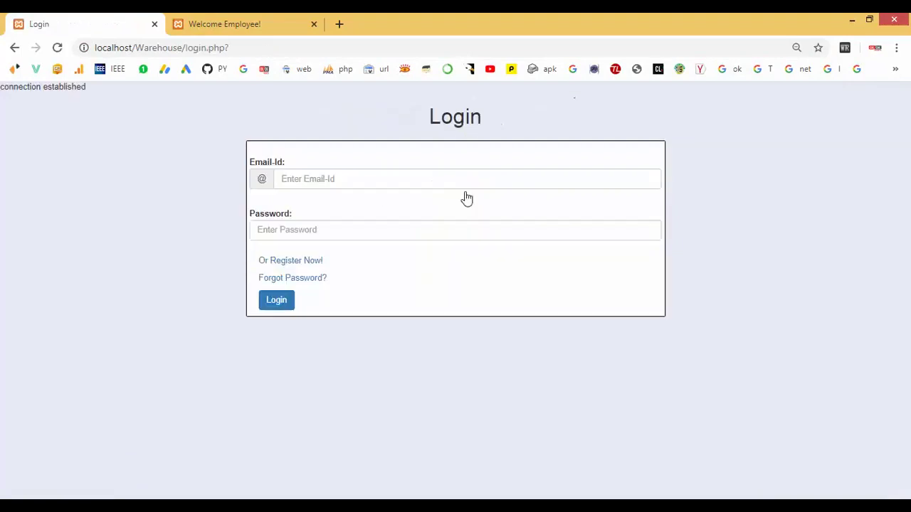
pyautogui.click(307, 183)
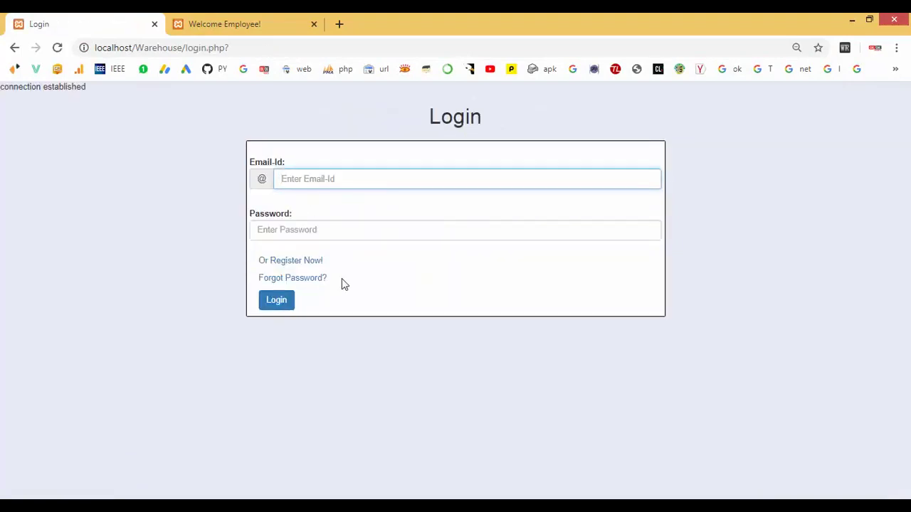
pyautogui.click(328, 231)
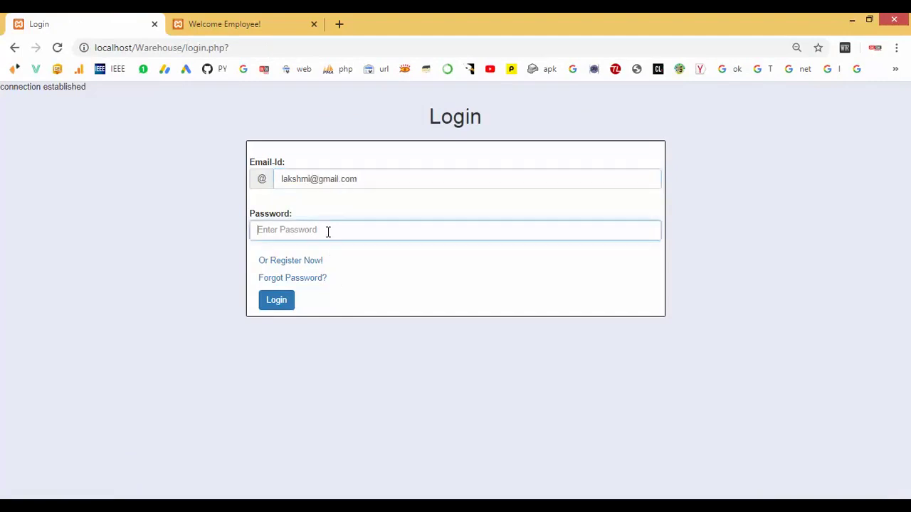
pyautogui.write('123')
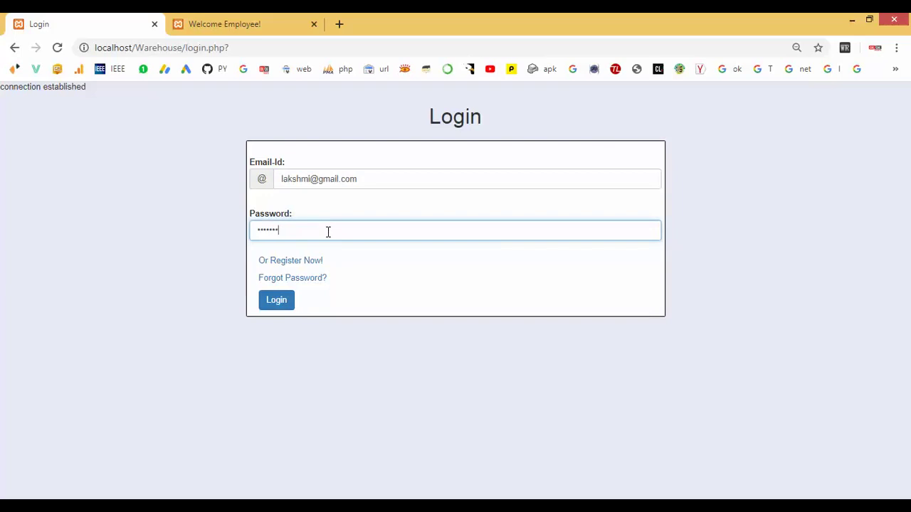
pyautogui.click(280, 302)
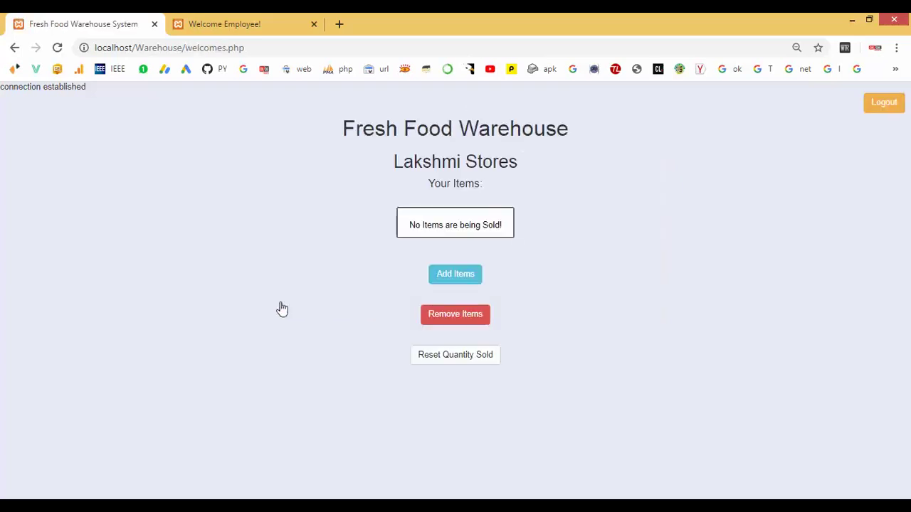
# Add item 'LakshmiStore' Rice with quantity 200, price 1900 and expiry date 06/08/2021.
pyautogui.click(443, 279)
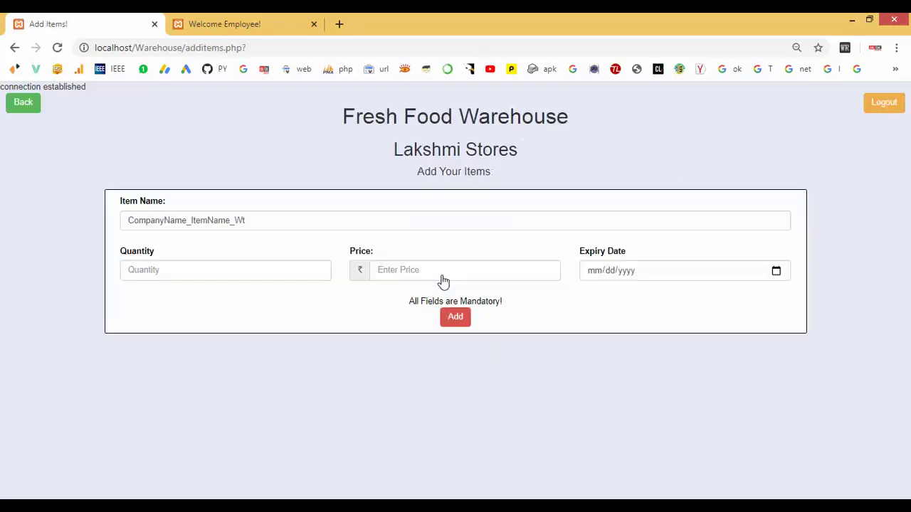
pyautogui.moveTo(275, 221); pyautogui.dragTo(101, 227)
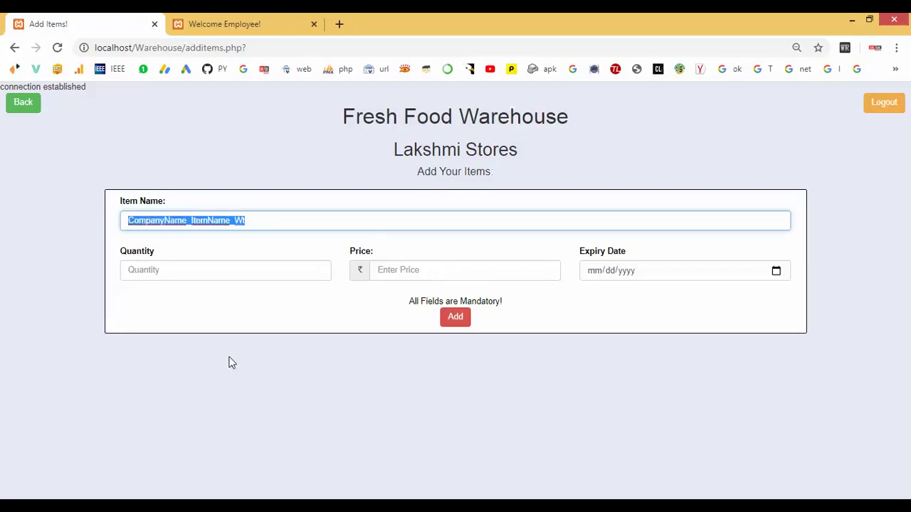
pyautogui.write('La')
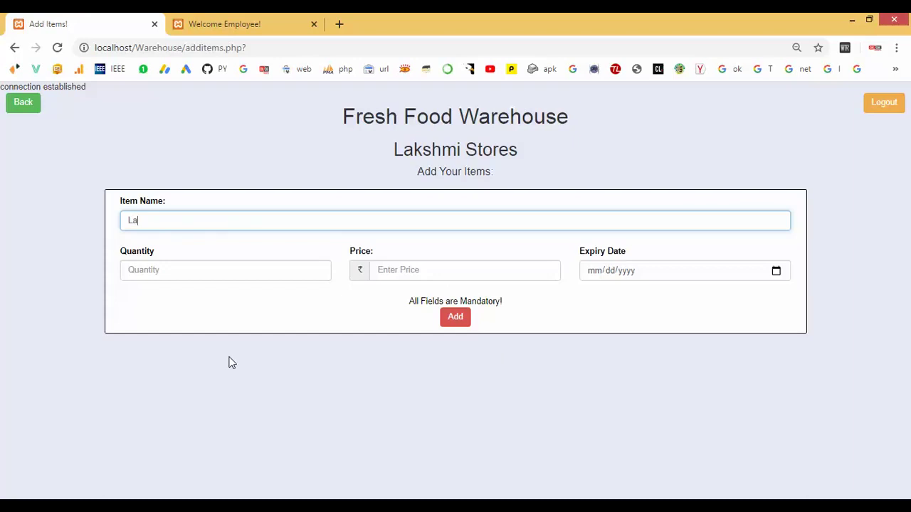
pyautogui.write('kshmiStore Rice')
pyautogui.click(185, 266)
pyautogui.write('200')
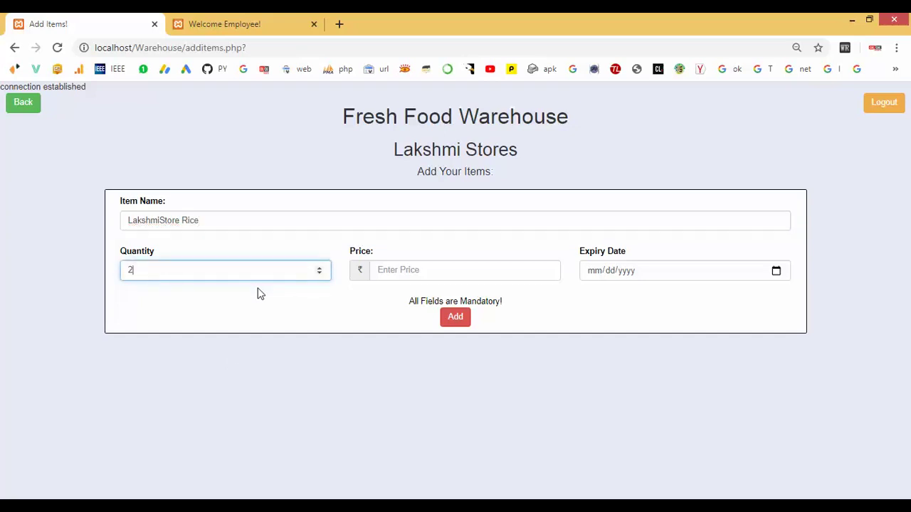
pyautogui.click(394, 269)
pyautogui.write('1900')
pyautogui.click(591, 275)
pyautogui.write('06/08/')
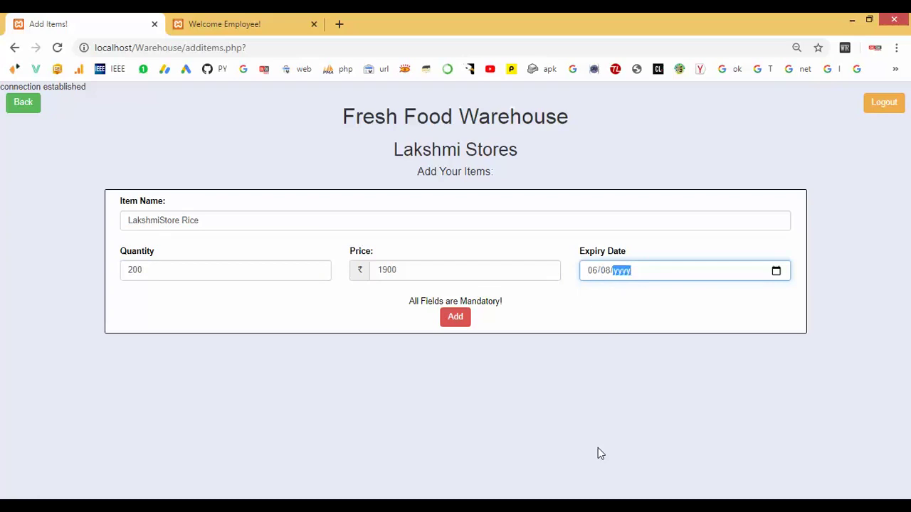
pyautogui.write('2021')
pyautogui.click(457, 321)
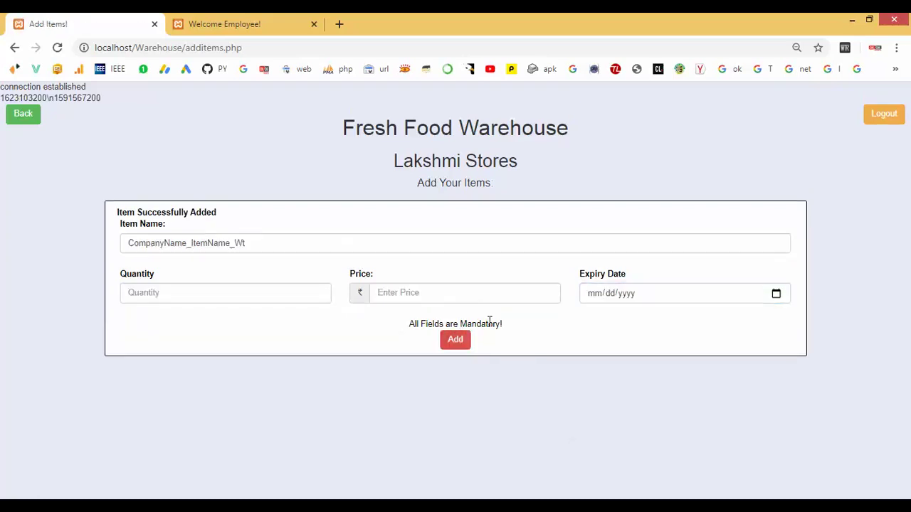
# Highlight the 'Item Successfully Added' message and log out of Lakshmi Stores.
pyautogui.moveTo(409, 324); pyautogui.dragTo(530, 327)
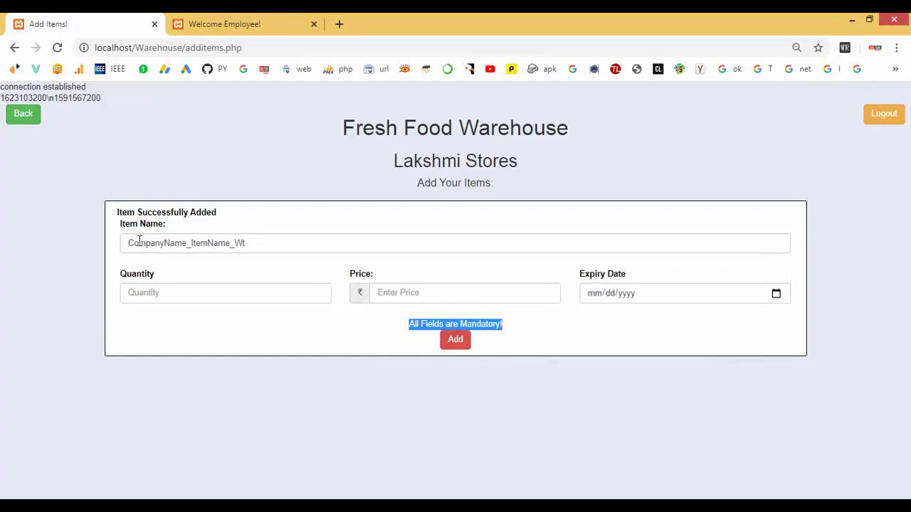
pyautogui.moveTo(115, 212); pyautogui.dragTo(254, 200)
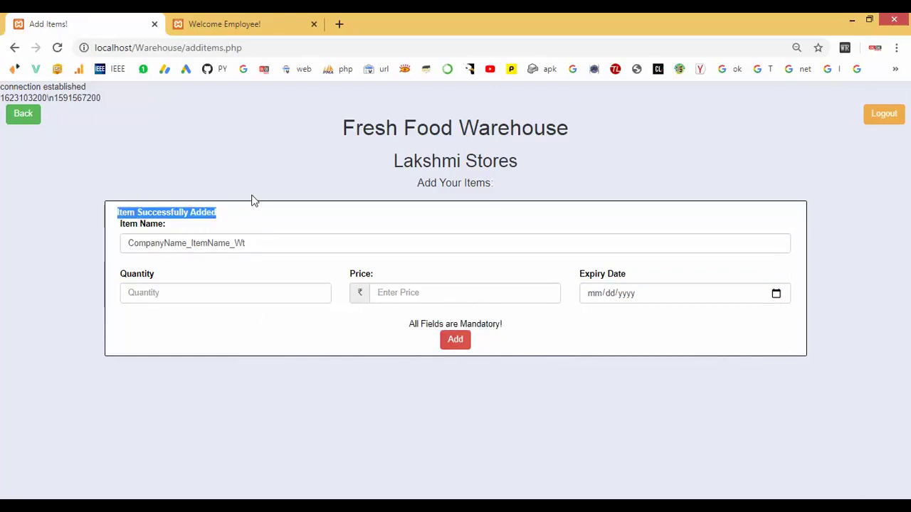
pyautogui.click(882, 116)
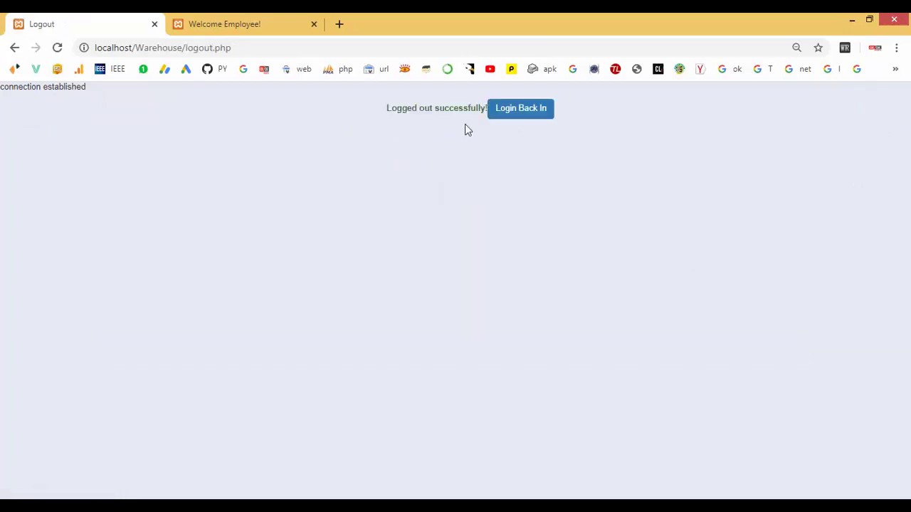
# Go back to the Login page, open the Register Now form, and enter the new user's e-mail.
pyautogui.click(518, 113)
pyautogui.click(305, 179)
pyautogui.click(294, 262)
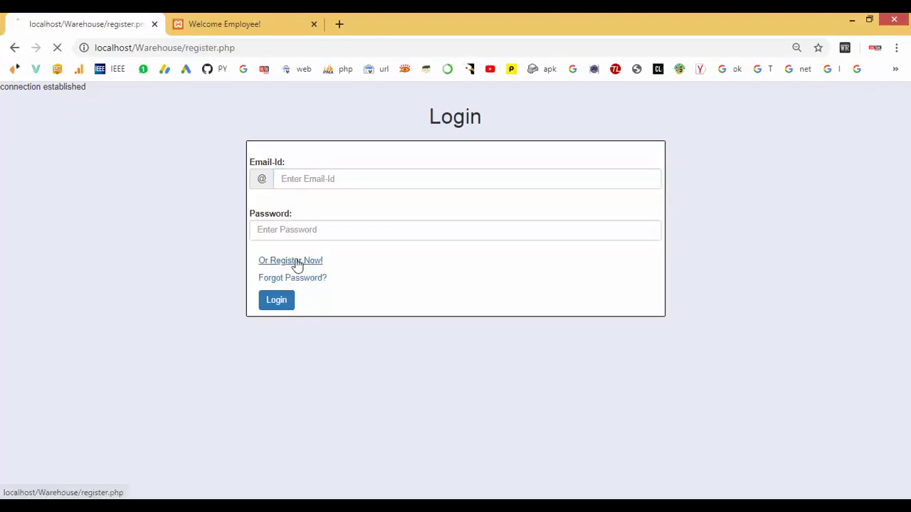
pyautogui.click(312, 179)
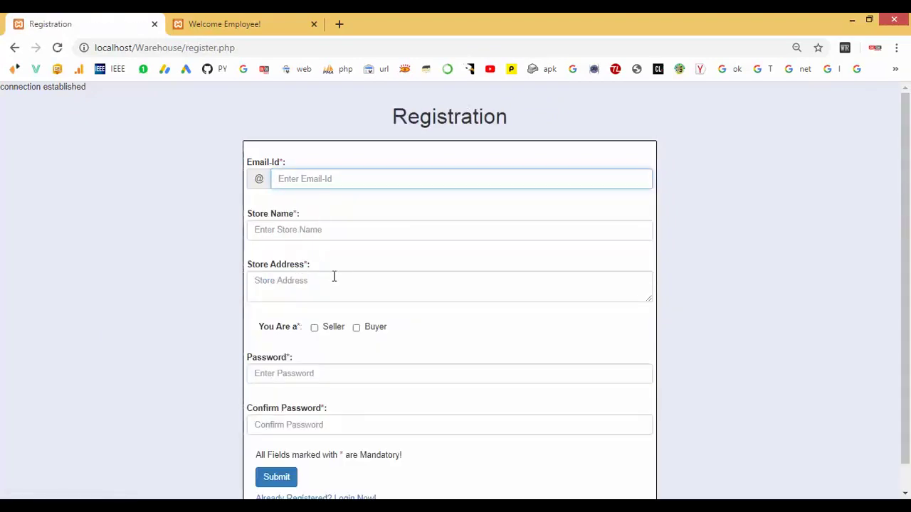
# Enter store name 'PriyaStores', store address Chennai, and mark the account as Buyer.
pyautogui.click(274, 226)
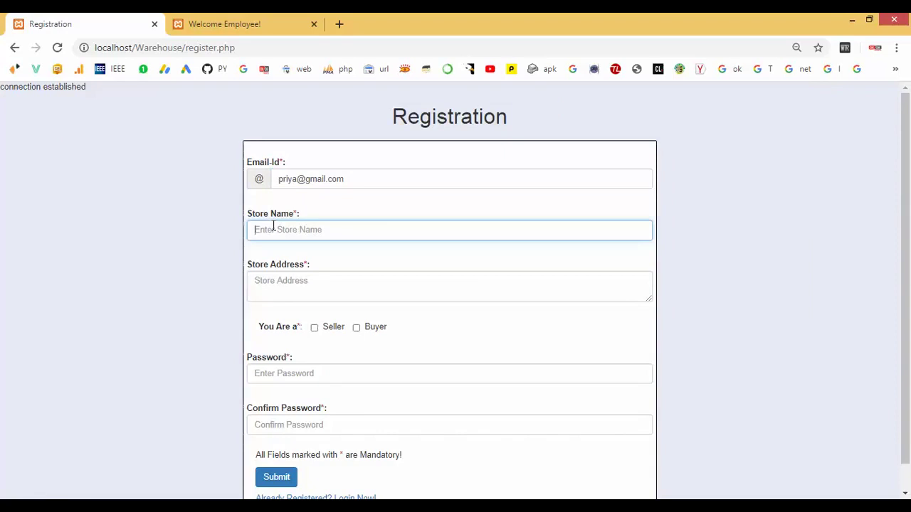
pyautogui.write('PriyaStores')
pyautogui.click(276, 295)
pyautogui.write('Chennai')
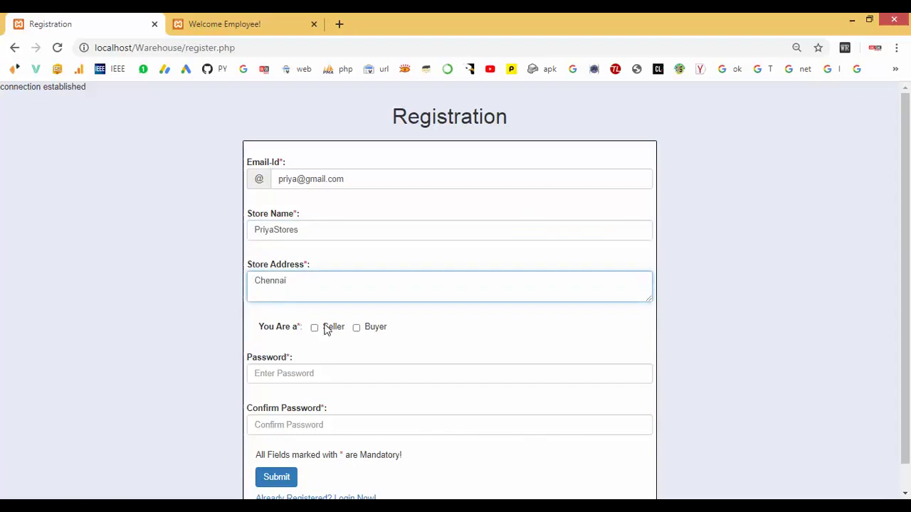
pyautogui.click(356, 328)
pyautogui.scroll(-1, 358, 332)
# Enter and confirm the password, submit the registration, and go to the login page.
pyautogui.click(265, 344)
pyautogui.write('123')
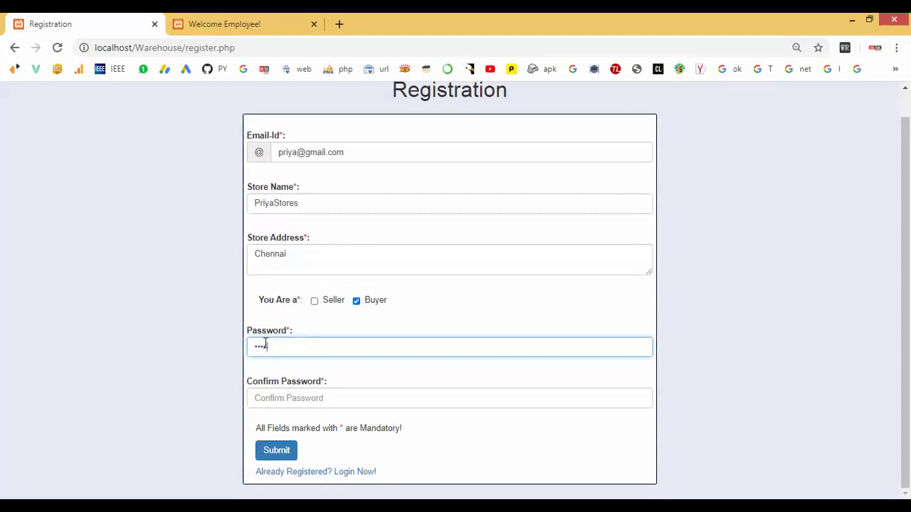
pyautogui.click(260, 400)
pyautogui.write('1')
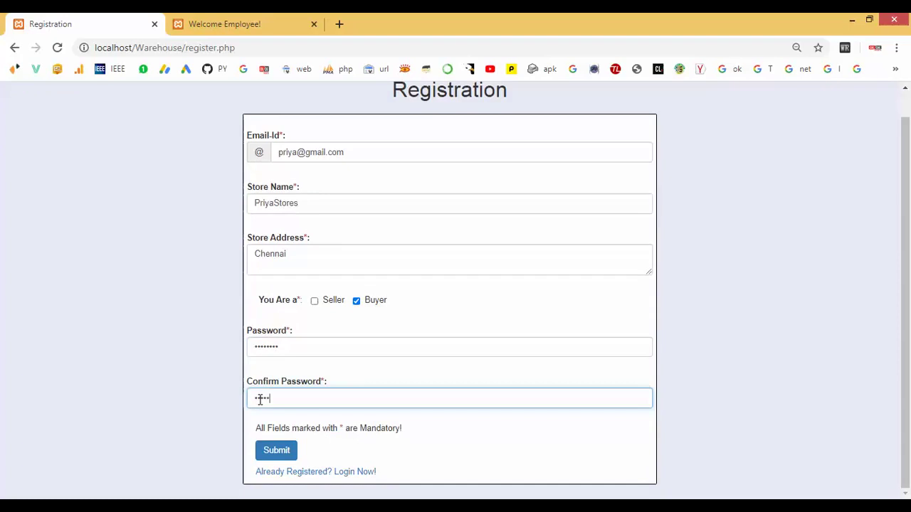
pyautogui.click(261, 454)
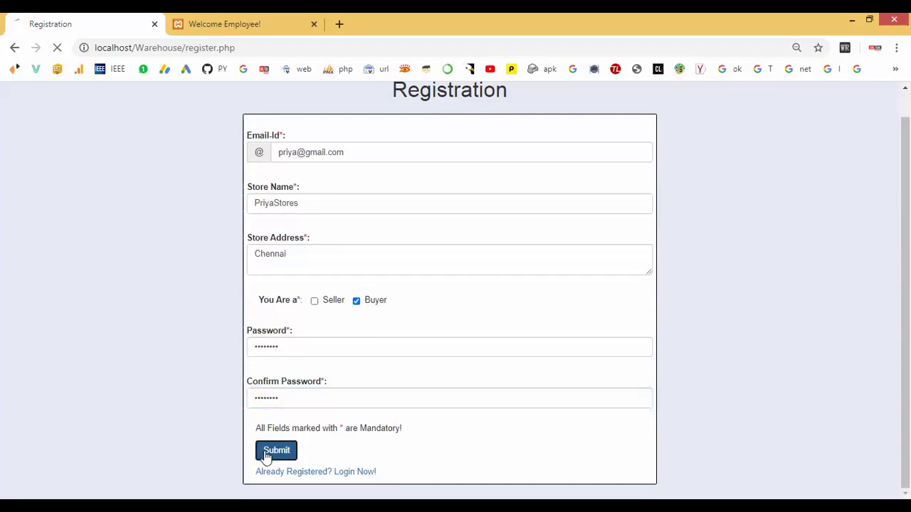
pyautogui.scroll(-1, 285, 342)
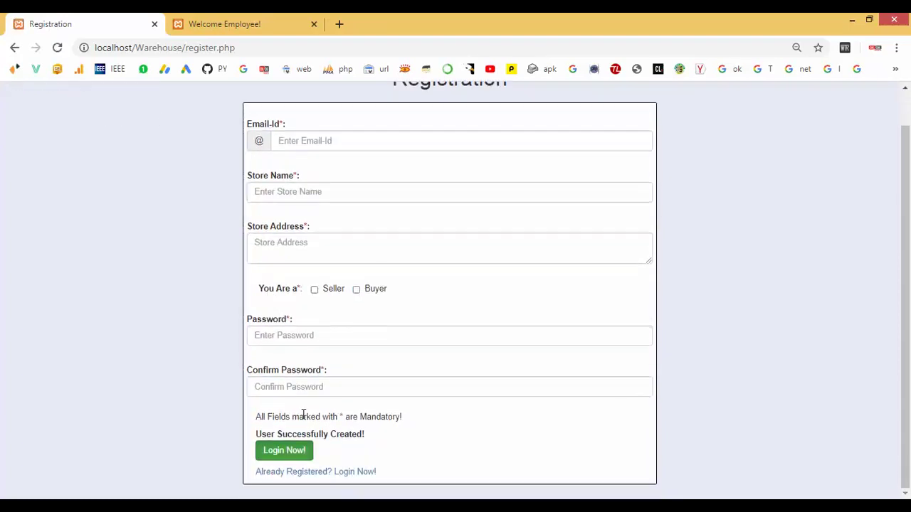
pyautogui.click(288, 454)
# Log in with the PriyaStores buyer's e-mail and password.
pyautogui.click(322, 178)
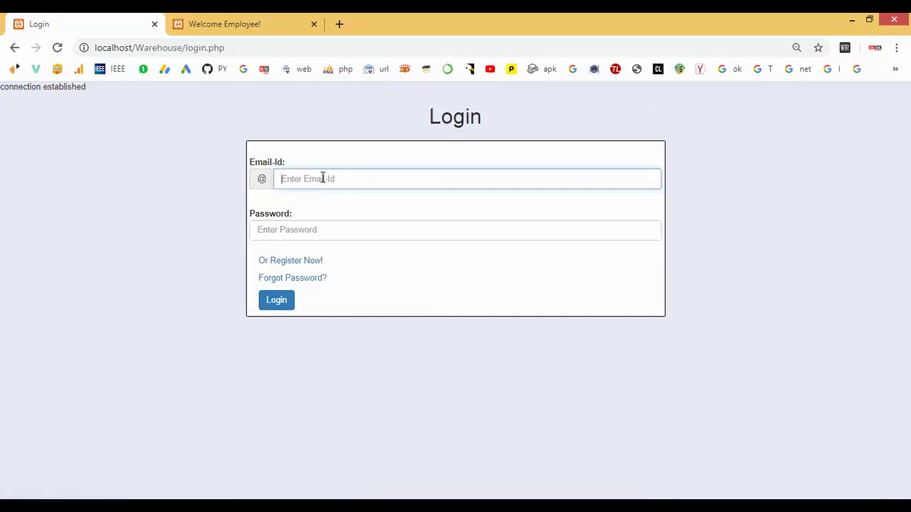
pyautogui.click(296, 235)
pyautogui.write('12')
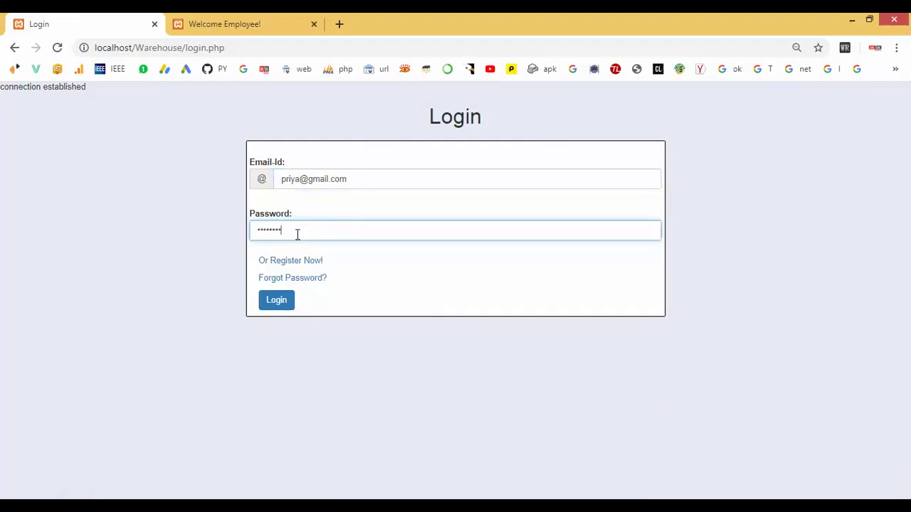
pyautogui.click(276, 301)
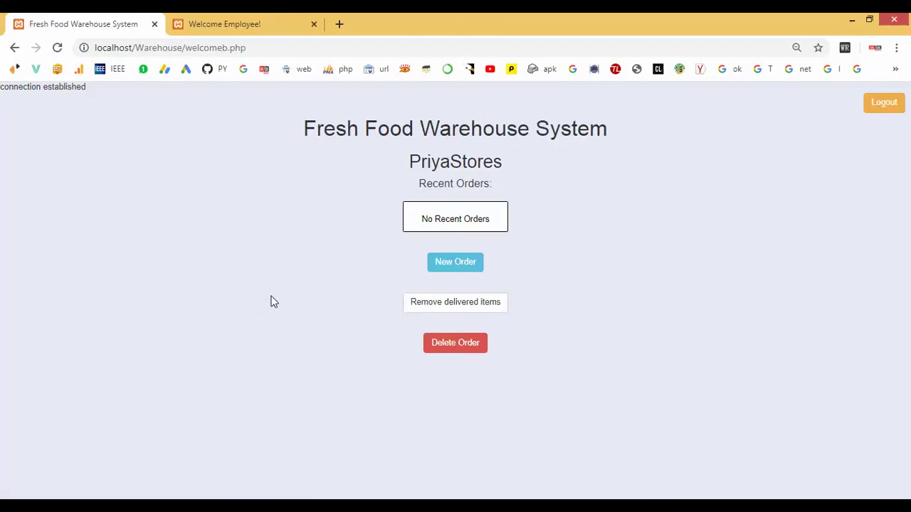
# Order 20 Milk Packet, 50 LakshmiStore Rice and 20 OWO2N Kellogs_Cornflakes_400mg from warehouse stock.
pyautogui.click(444, 265)
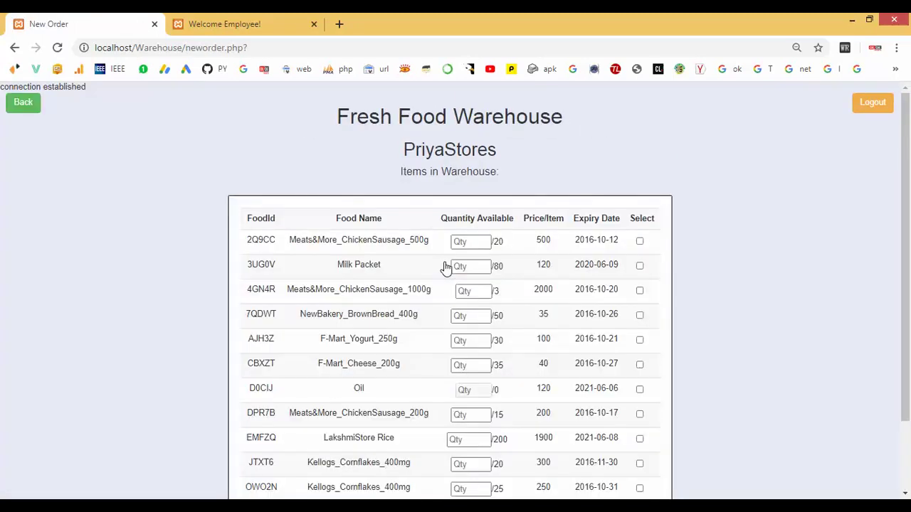
pyautogui.scroll(-1, 441, 264)
pyautogui.scroll(-1, 442, 265)
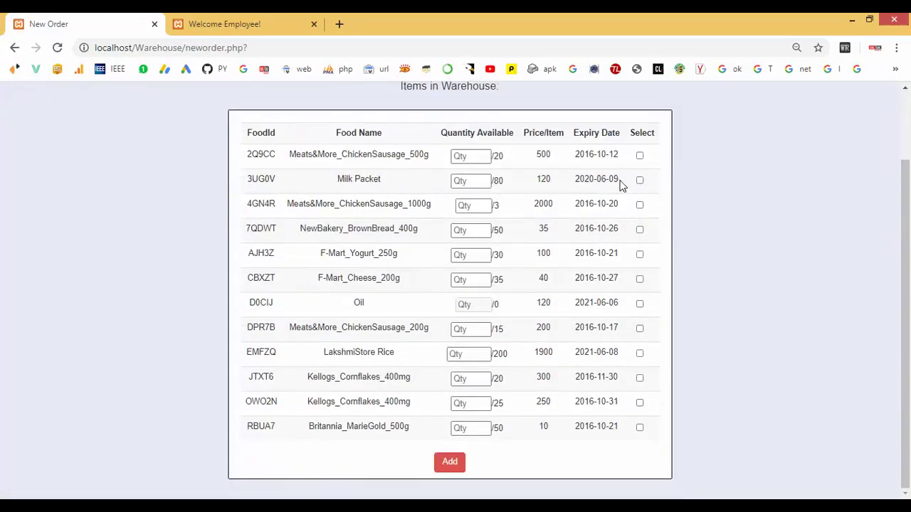
pyautogui.click(484, 180)
pyautogui.moveTo(459, 182); pyautogui.dragTo(436, 190)
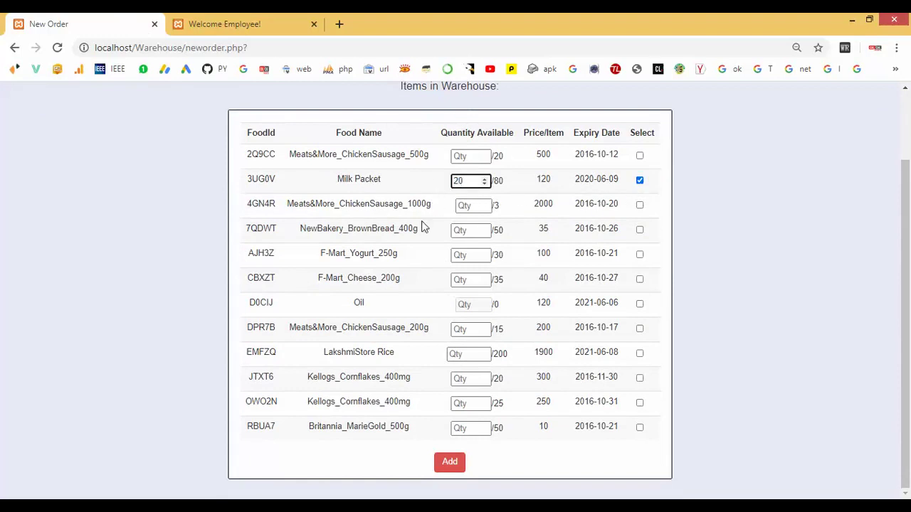
pyautogui.moveTo(376, 352); pyautogui.dragTo(401, 354)
pyautogui.click(469, 354)
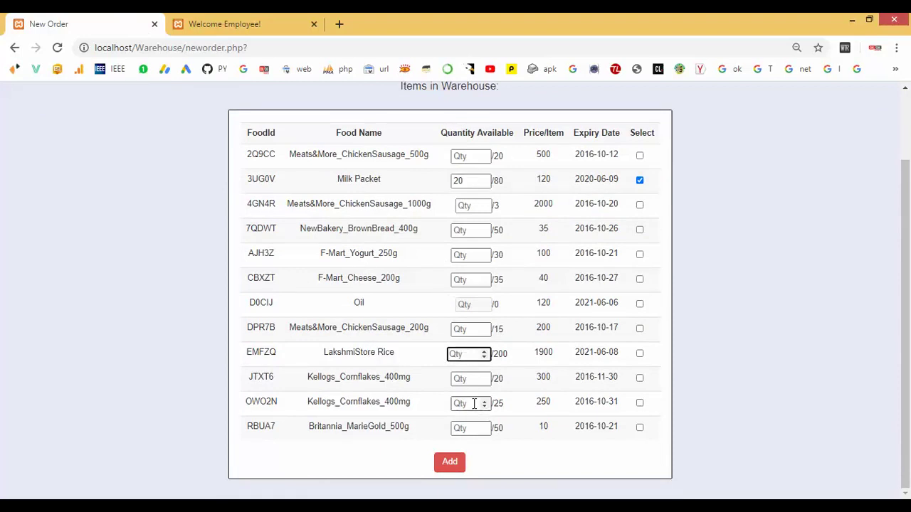
pyautogui.click(640, 356)
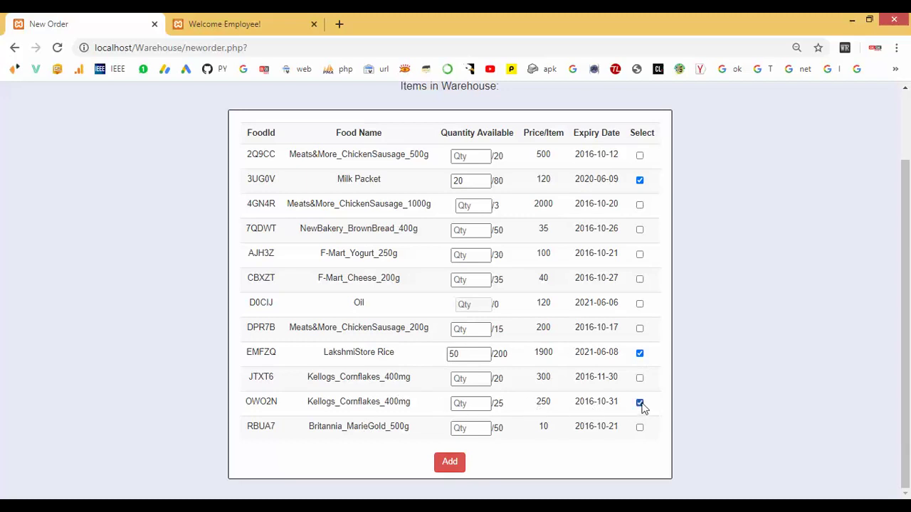
pyautogui.click(466, 403)
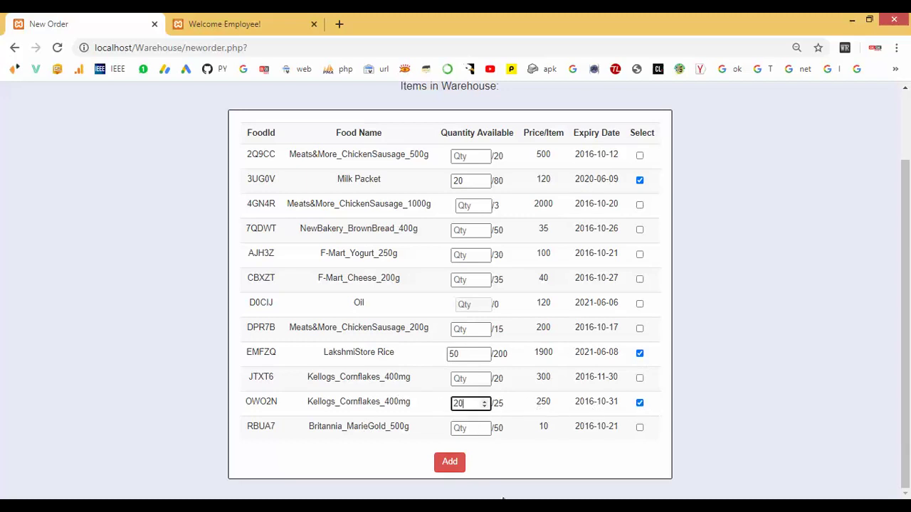
pyautogui.click(448, 463)
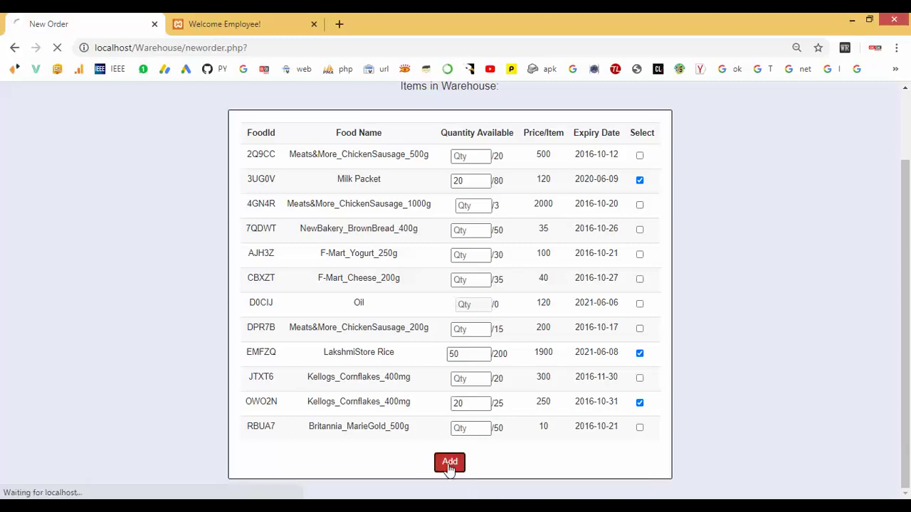
# Review the order confirmation and the reduced warehouse stock.
pyautogui.moveTo(402, 151); pyautogui.dragTo(479, 151)
pyautogui.click(446, 179)
pyautogui.moveTo(446, 179); pyautogui.dragTo(525, 326)
pyautogui.scroll(-2, 543, 404)
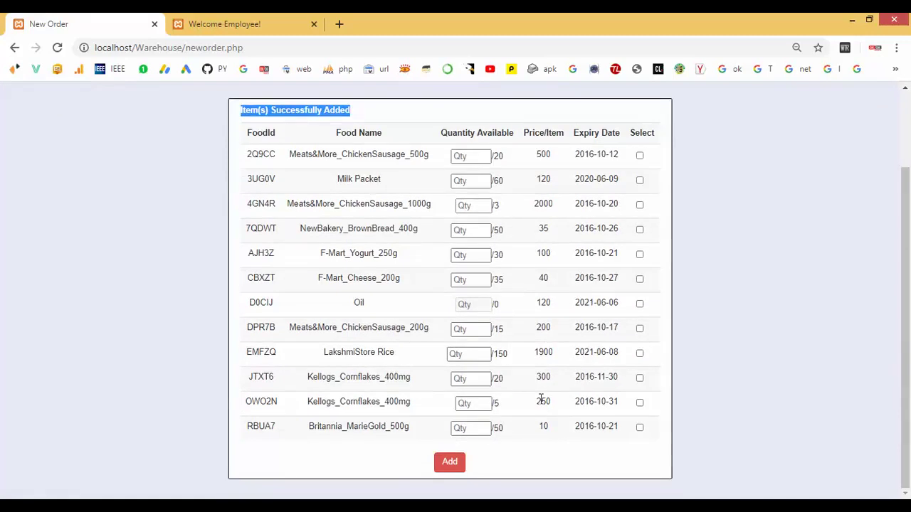
pyautogui.scroll(2, 542, 400)
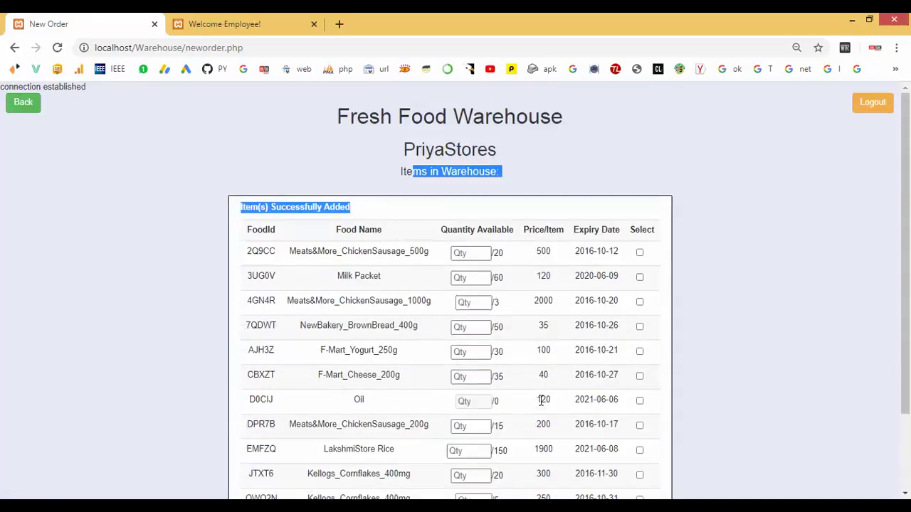
# Log the buyer out and reload the employee tab to reach Admin Login.
pyautogui.click(868, 116)
pyautogui.click(203, 24)
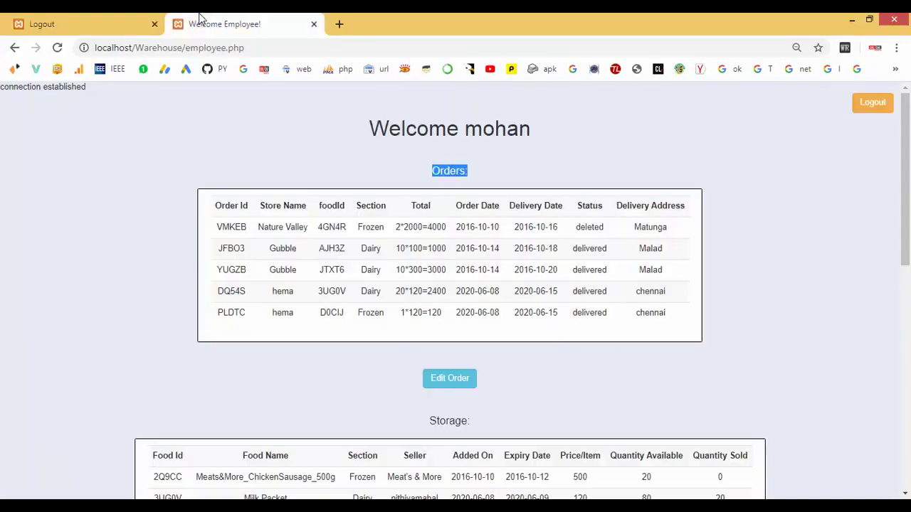
pyautogui.scroll(-1, 427, 314)
pyautogui.scroll(-2, 427, 311)
pyautogui.scroll(2, 427, 311)
pyautogui.click(58, 49)
# Sign in on Admin Login with the employee ID and password.
pyautogui.click(277, 196)
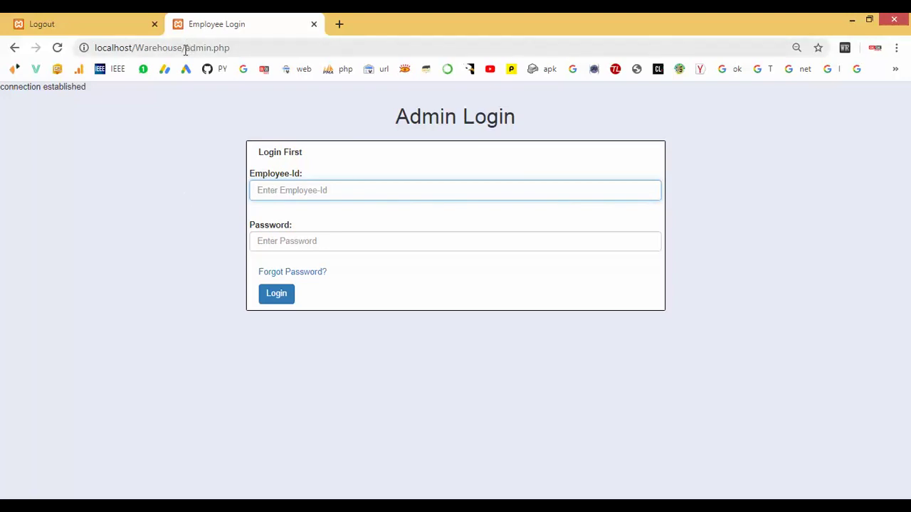
pyautogui.moveTo(185, 50); pyautogui.dragTo(206, 50)
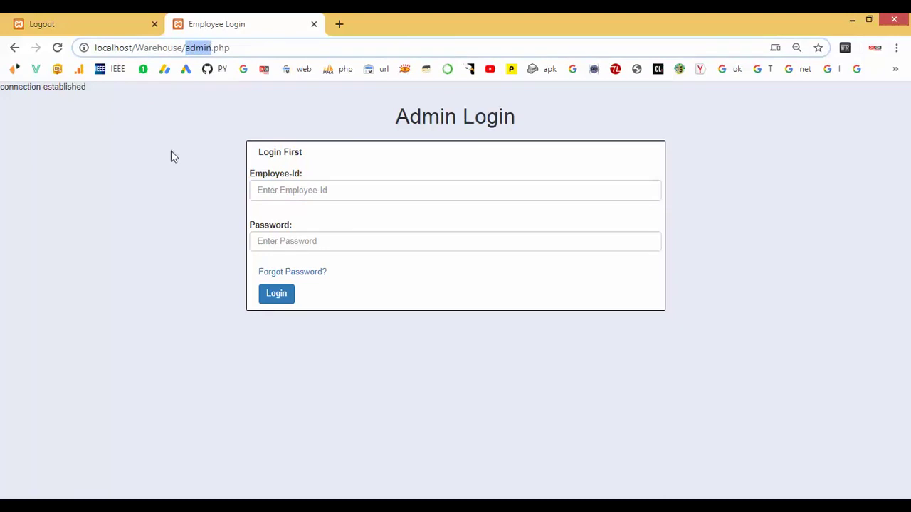
pyautogui.click(294, 192)
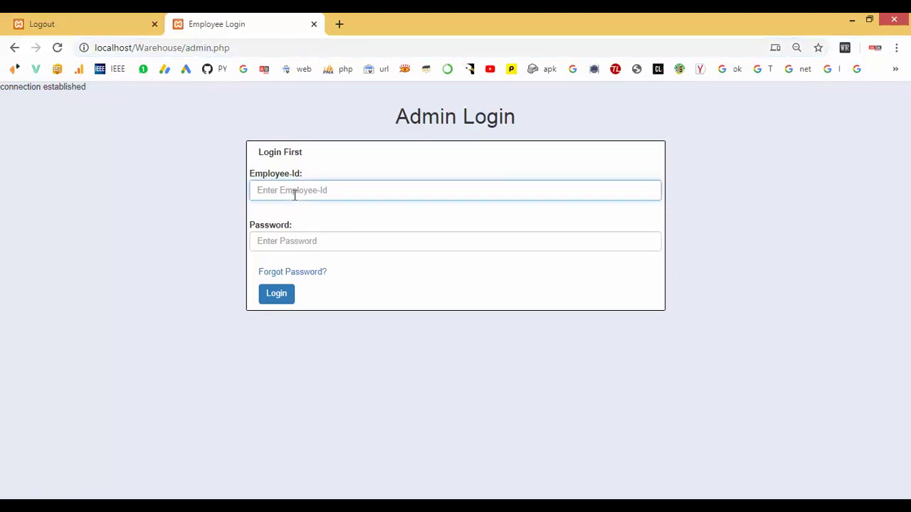
pyautogui.write('H')
pyautogui.write('NJHWD7NWP')
pyautogui.click(294, 238)
pyautogui.write('a')
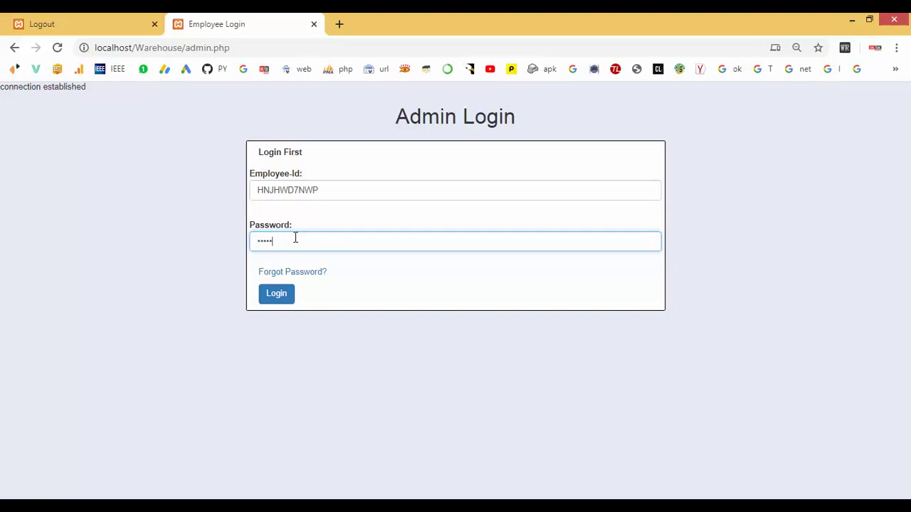
pyautogui.click(283, 301)
# Open Edit Order and point out PriyaStores' new rice order.
pyautogui.scroll(-2, 283, 303)
pyautogui.scroll(-4, 283, 303)
pyautogui.scroll(6, 291, 309)
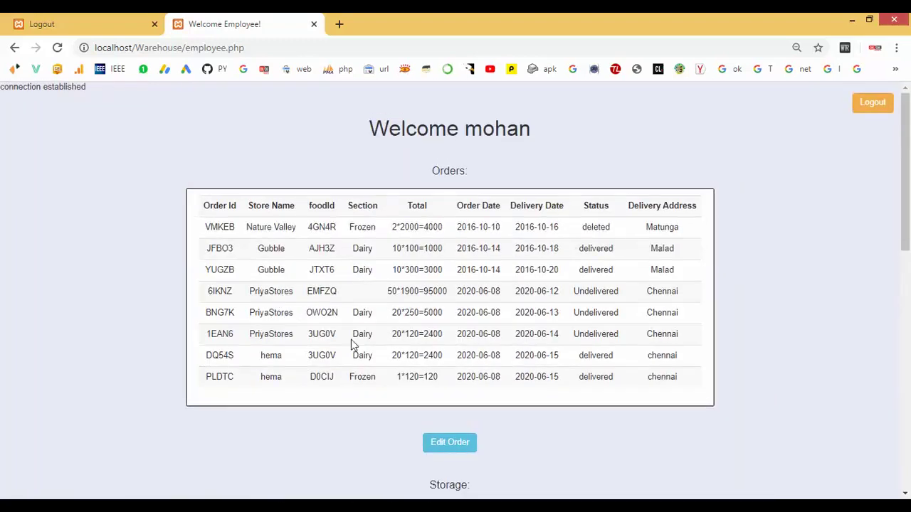
pyautogui.scroll(-1, 405, 353)
pyautogui.scroll(-1, 419, 348)
pyautogui.click(448, 310)
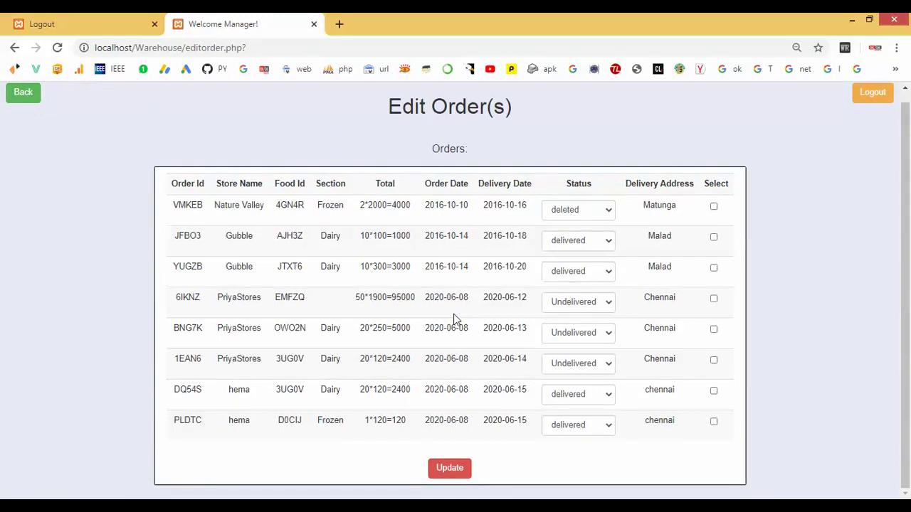
pyautogui.moveTo(223, 299); pyautogui.dragTo(341, 306)
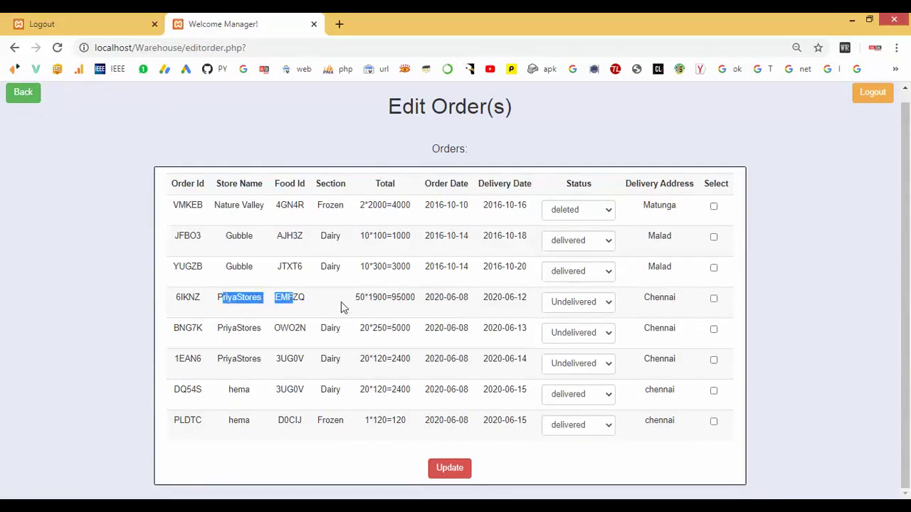
pyautogui.click(341, 301)
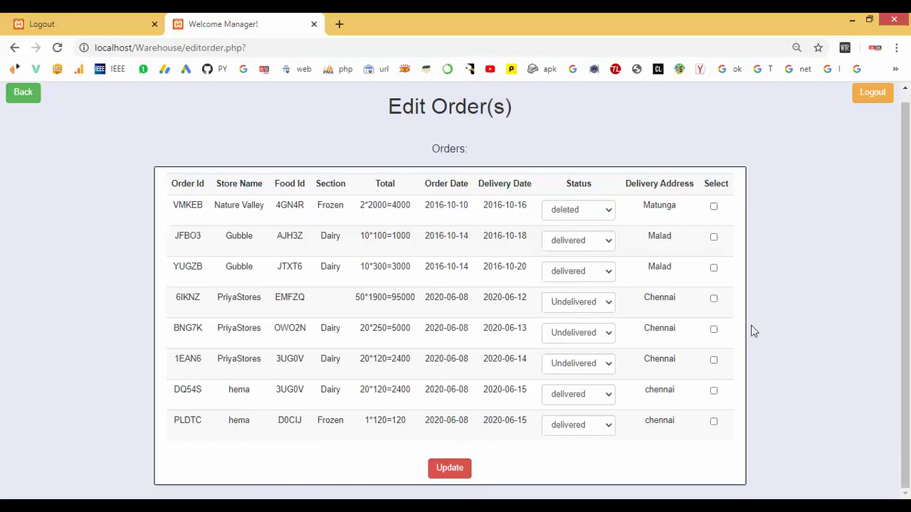
# Go back to the employee overview and open Edit Storage.
pyautogui.click(19, 93)
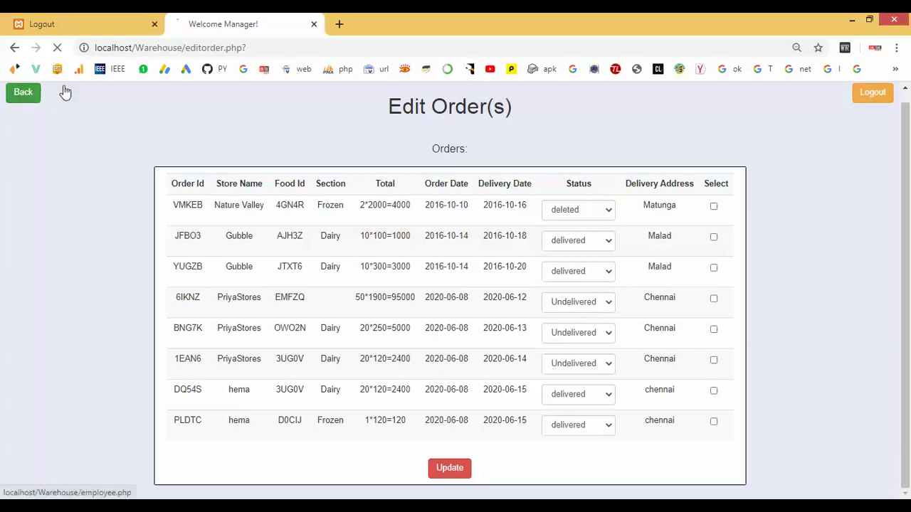
pyautogui.scroll(-10, 396, 349)
pyautogui.scroll(2, 388, 349)
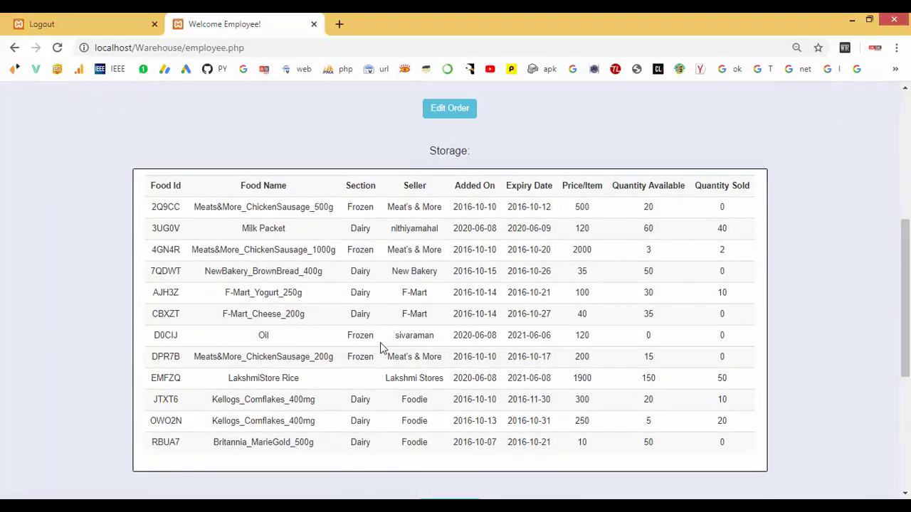
pyautogui.scroll(-3, 466, 391)
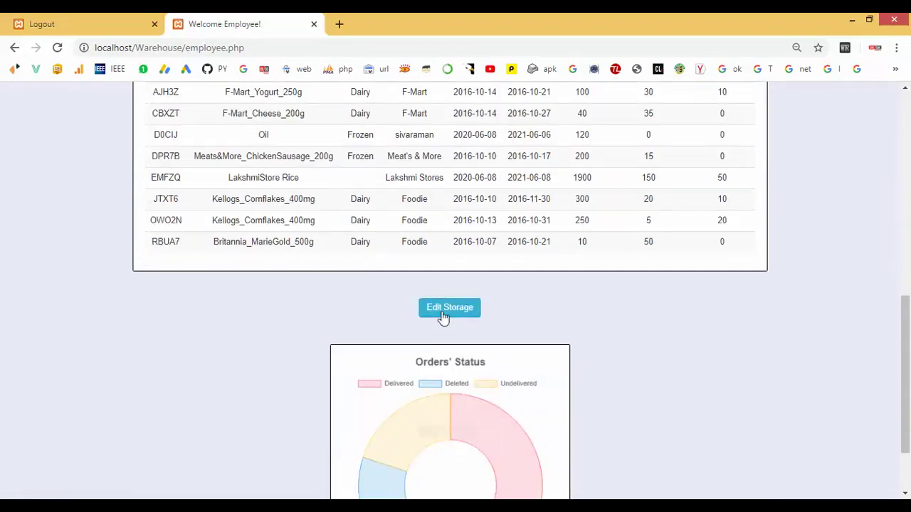
pyautogui.click(443, 312)
# Move LakshmiStore Rice to the Frozen section, tick its row, update, and go back.
pyautogui.scroll(-2, 365, 335)
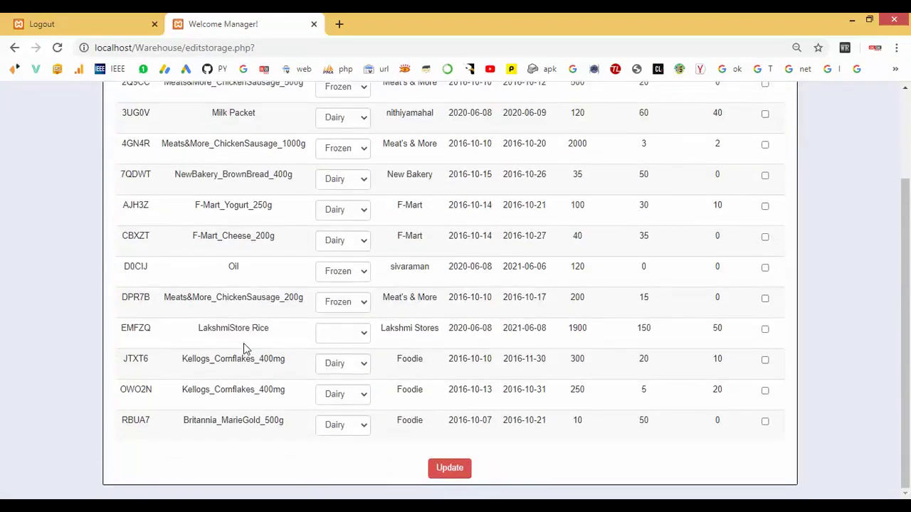
pyautogui.moveTo(206, 341); pyautogui.dragTo(269, 331)
pyautogui.click(365, 334)
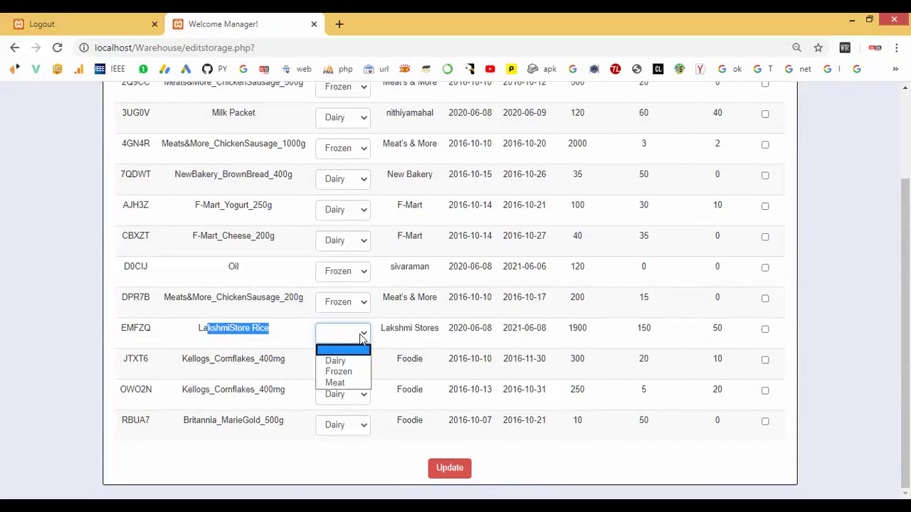
pyautogui.click(351, 372)
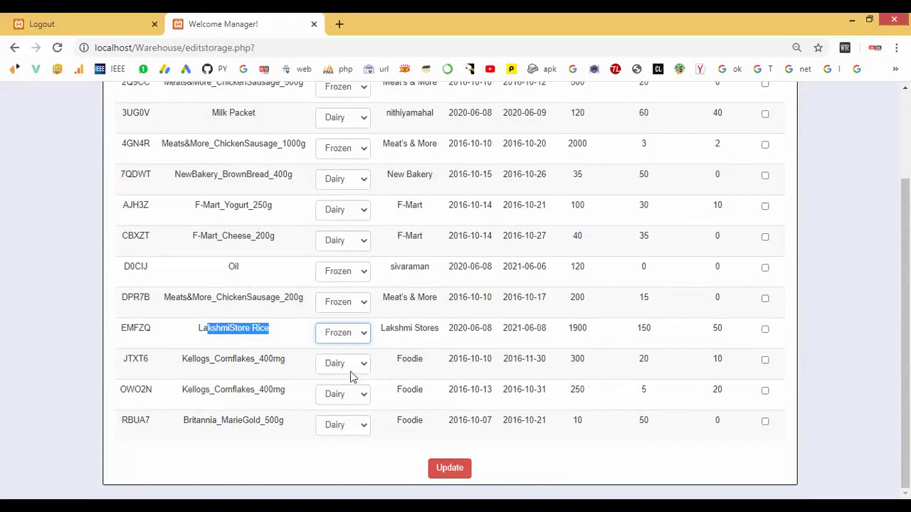
pyautogui.click(765, 331)
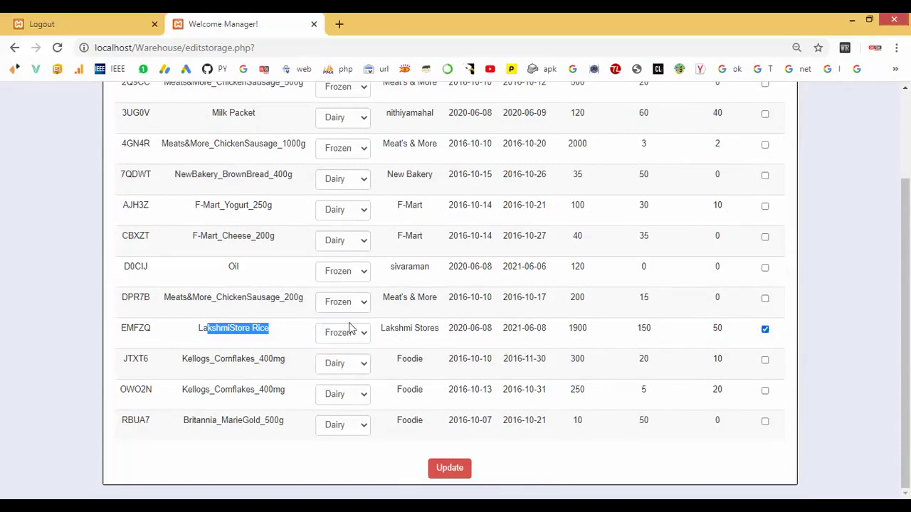
pyautogui.click(450, 467)
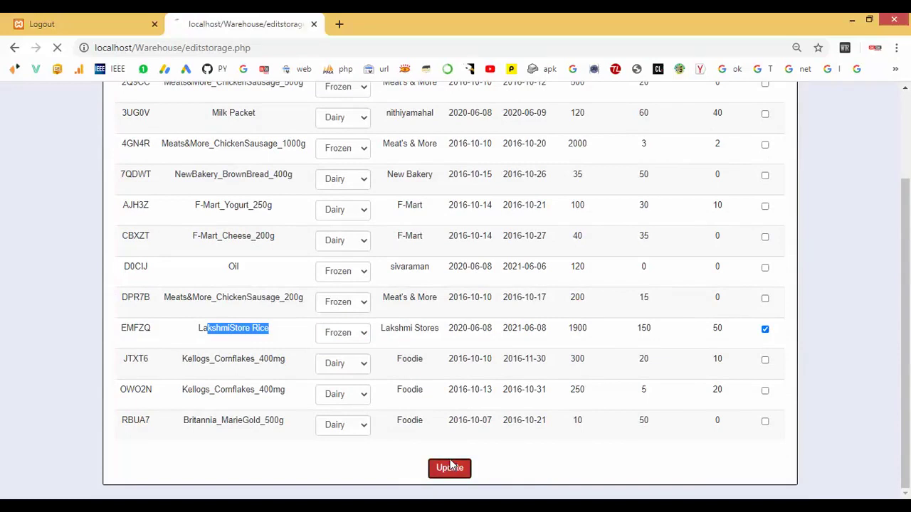
pyautogui.click(24, 106)
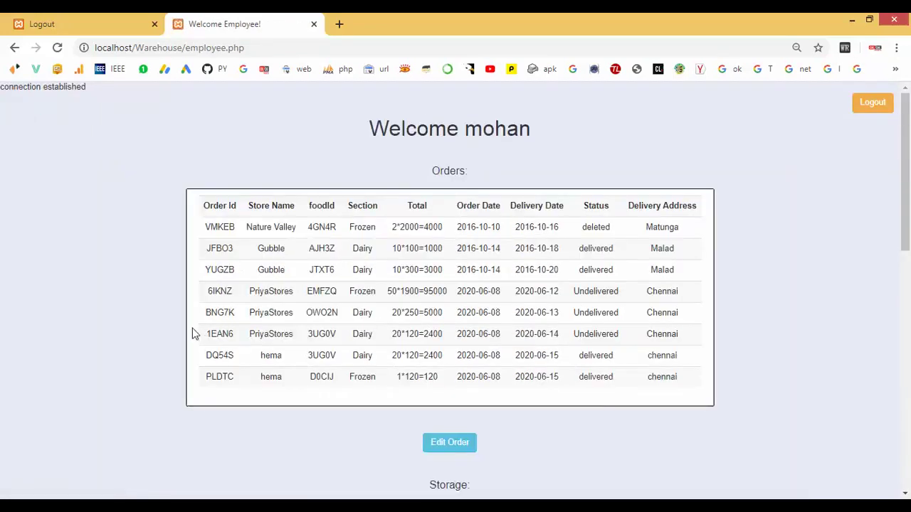
# Open order editing and set two of PriyaStores' new orders to delivered, ticking each.
pyautogui.moveTo(212, 333); pyautogui.dragTo(658, 336)
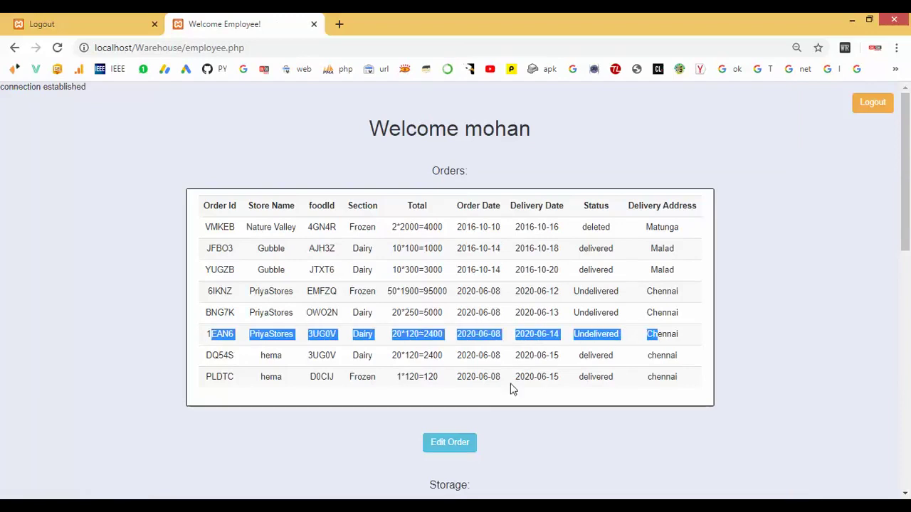
pyautogui.click(455, 447)
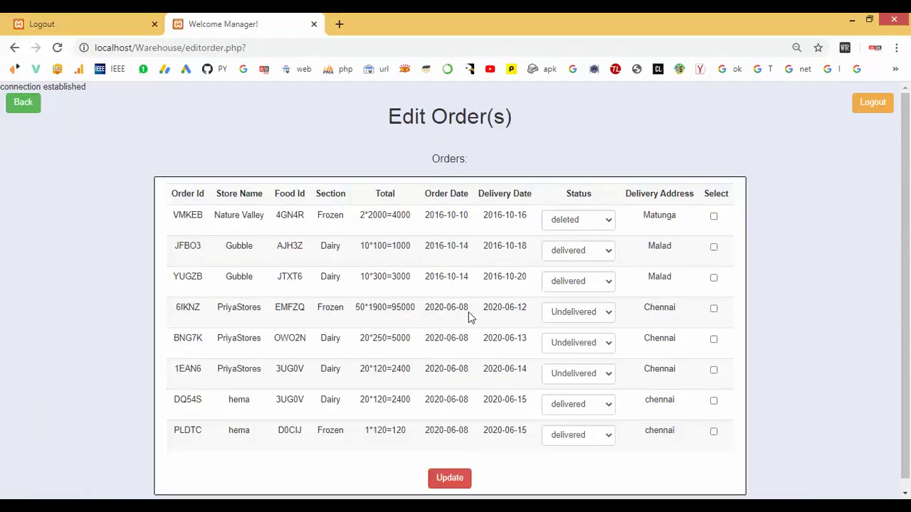
pyautogui.click(596, 344)
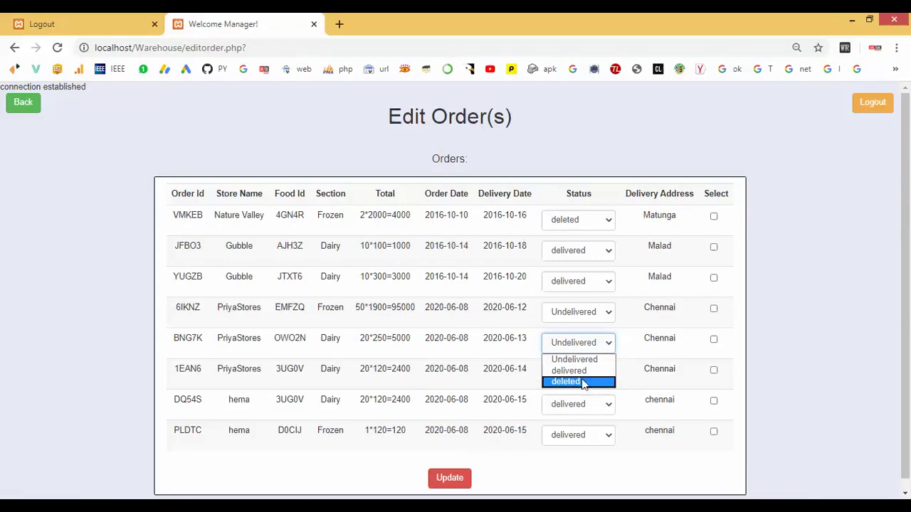
pyautogui.click(583, 372)
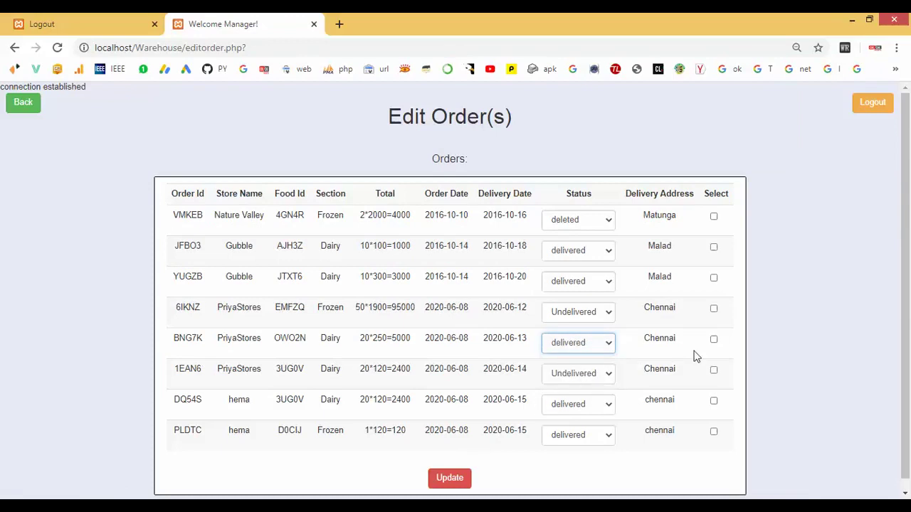
pyautogui.click(714, 339)
pyautogui.click(556, 383)
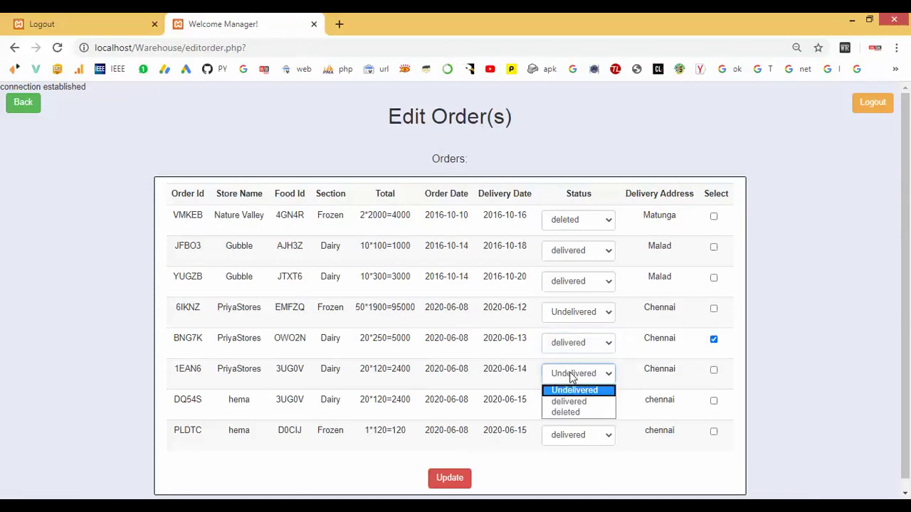
pyautogui.click(573, 404)
pyautogui.click(714, 370)
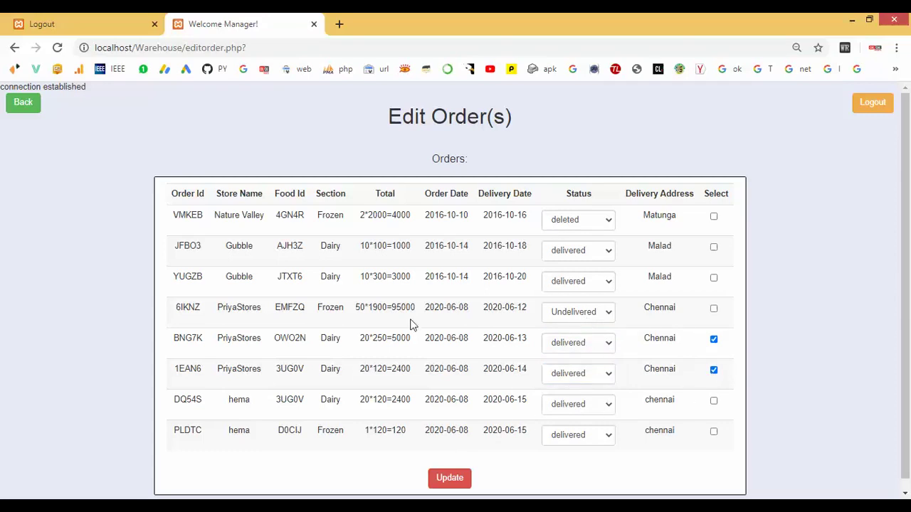
# Set the third order to delivered, save the update, and return to the orders page.
pyautogui.click(585, 314)
pyautogui.click(575, 340)
pyautogui.click(714, 309)
pyautogui.click(458, 479)
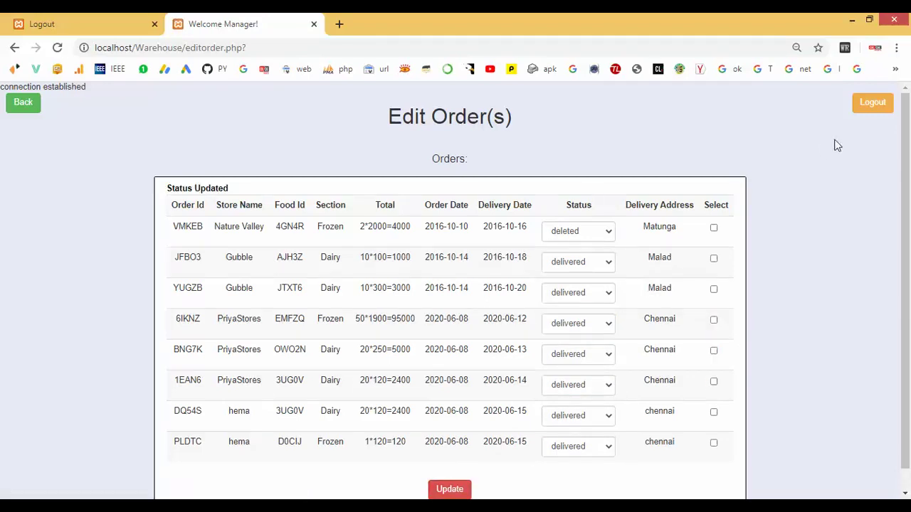
pyautogui.click(24, 111)
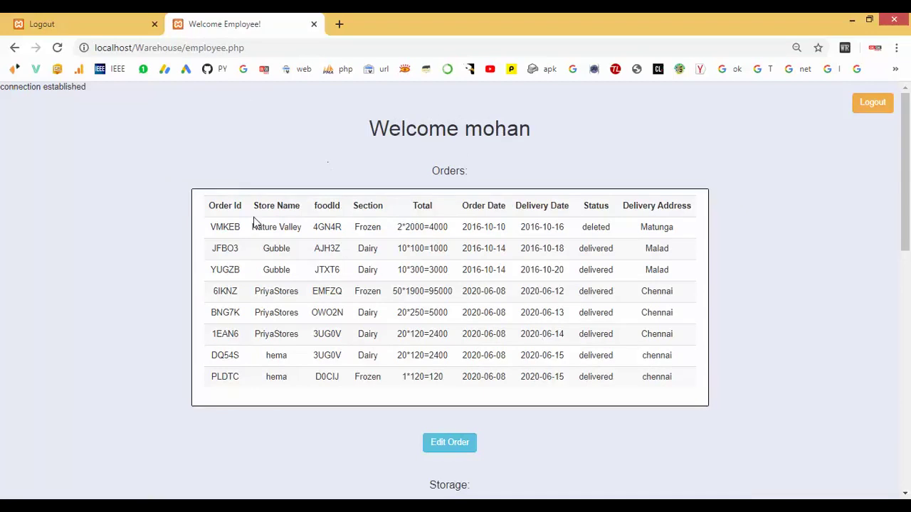
# Pass through the logged-out tab back to the other employee page.
pyautogui.click(97, 22)
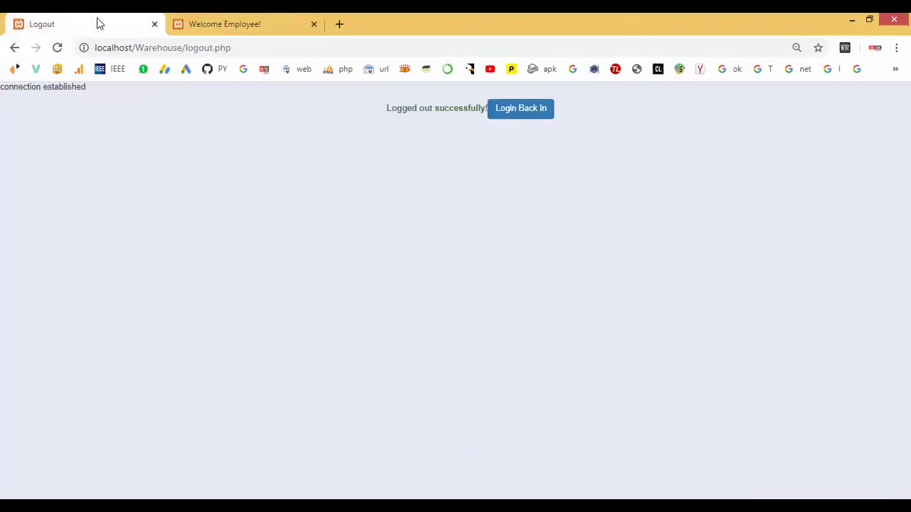
pyautogui.click(512, 115)
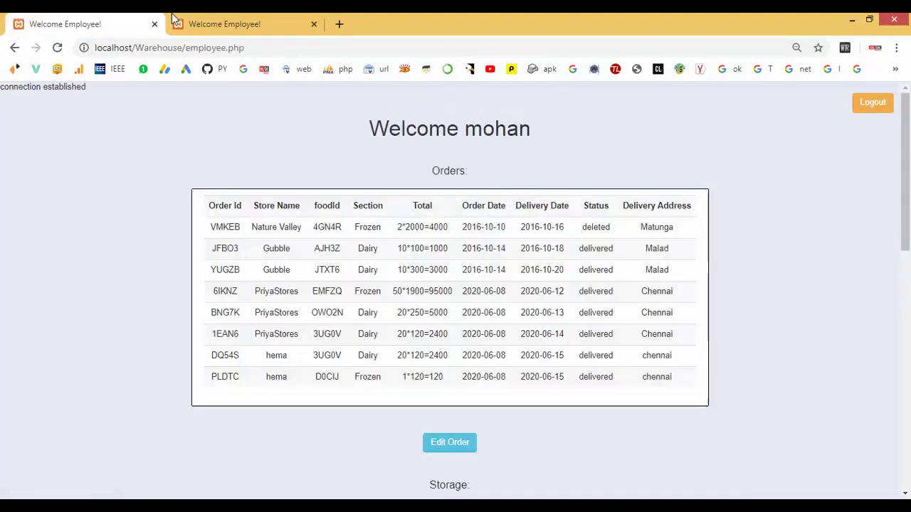
pyautogui.click(207, 23)
# Log the employee out in both tabs and reach the buyer login form.
pyautogui.click(872, 103)
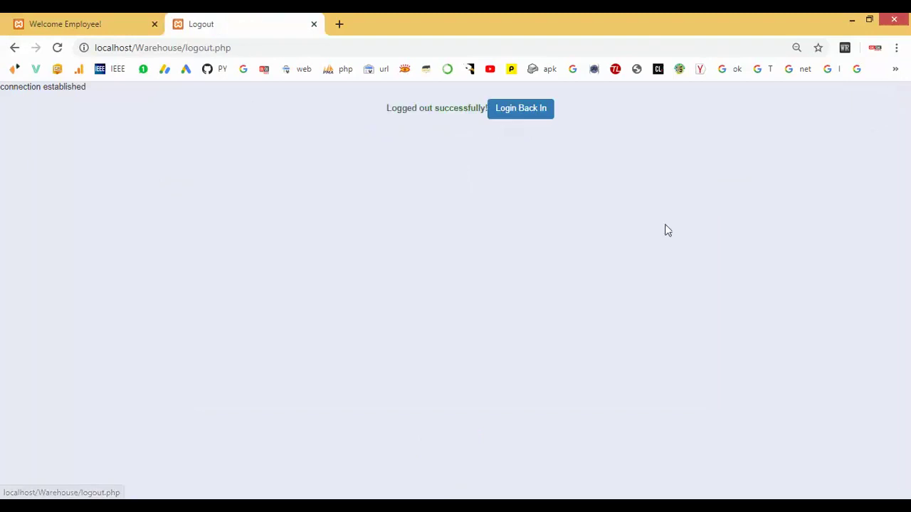
pyautogui.click(526, 111)
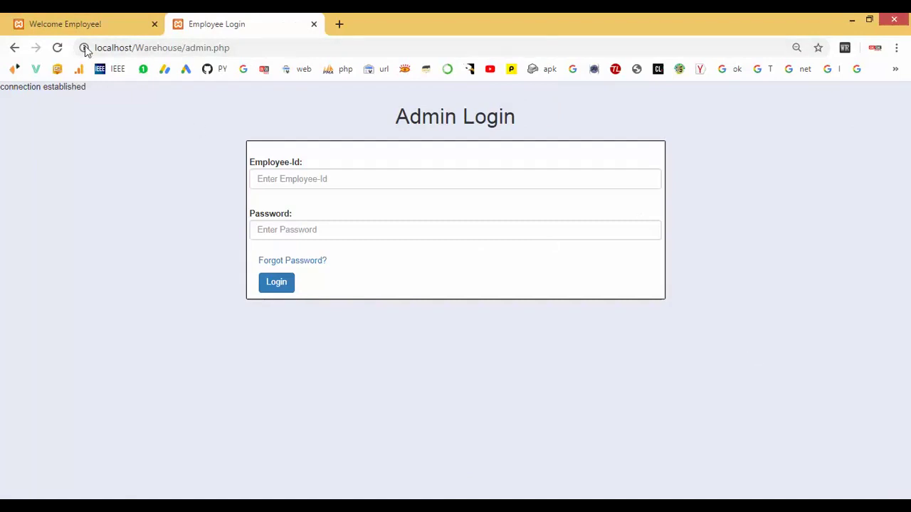
pyautogui.click(84, 21)
pyautogui.click(869, 100)
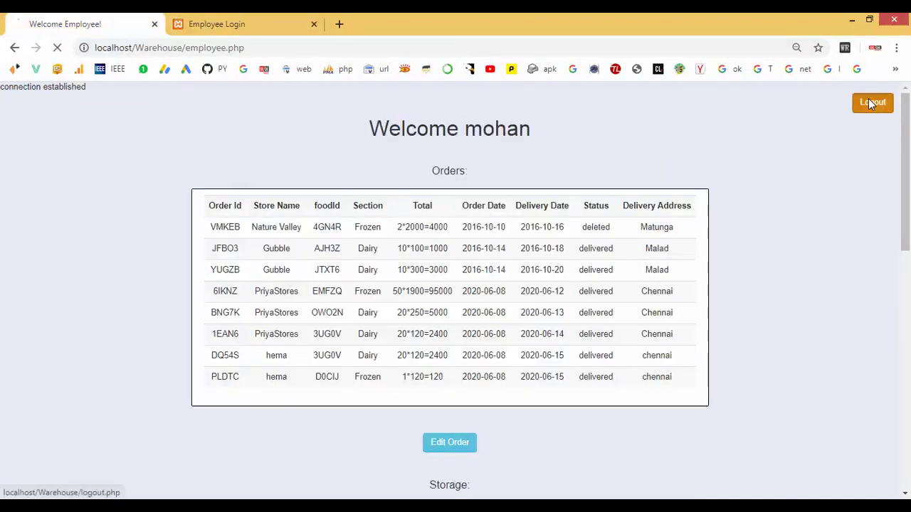
pyautogui.click(486, 117)
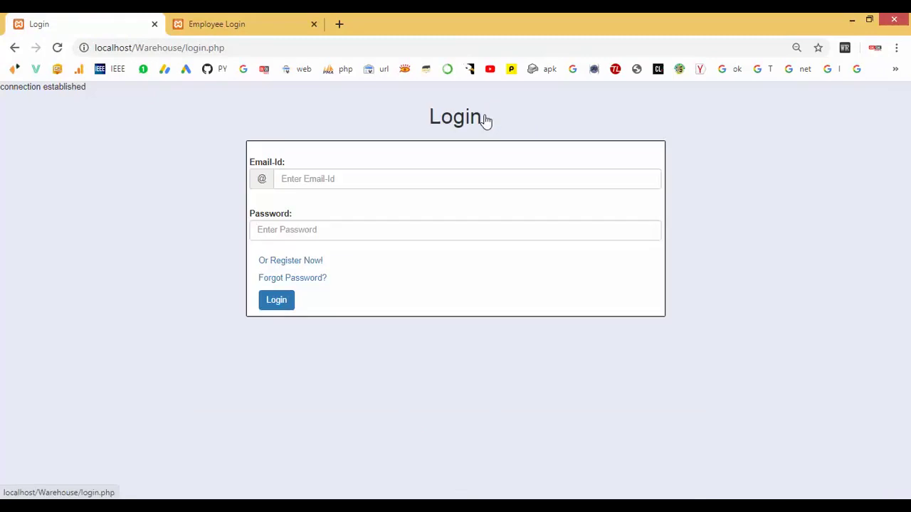
# Sign in as the buyer with email and password and view the recent orders.
pyautogui.click(305, 172)
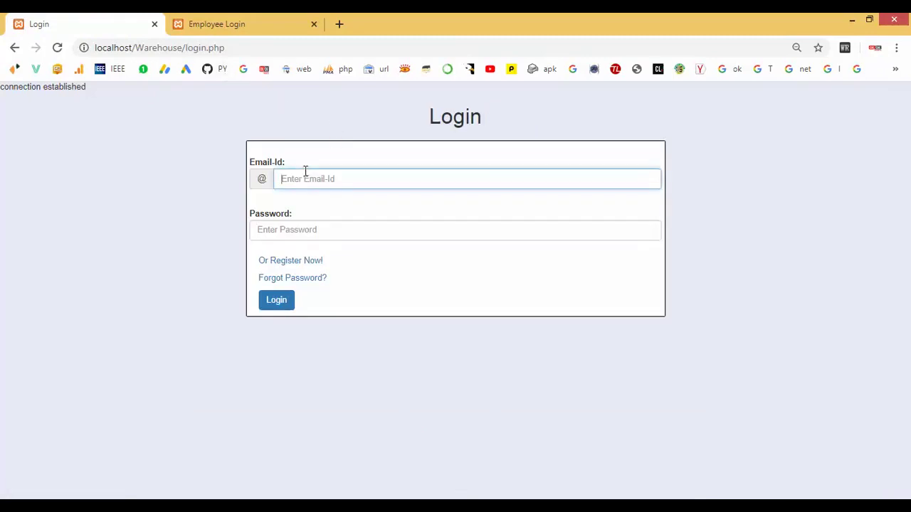
pyautogui.press('Tab')
pyautogui.write('1')
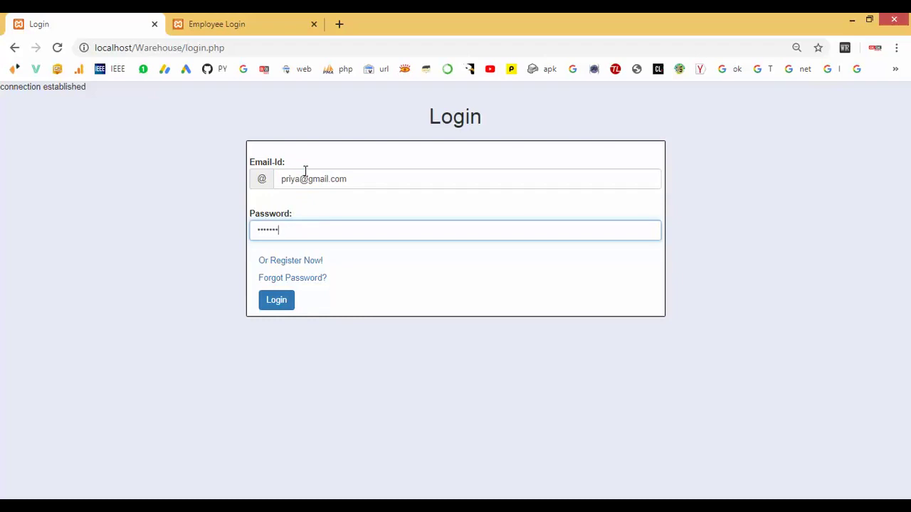
pyautogui.click(278, 306)
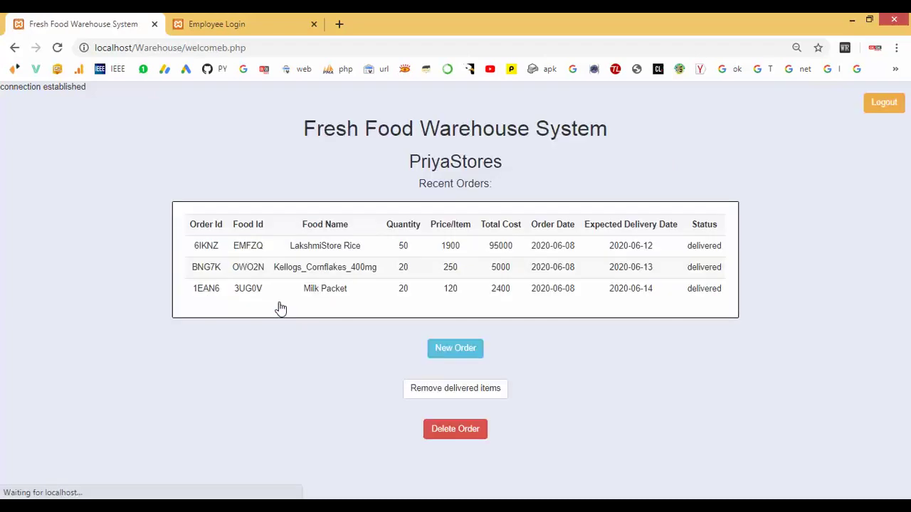
pyautogui.moveTo(204, 242); pyautogui.dragTo(730, 266)
# Highlight the LakshmiStore Rice order's price and 95000 total cost.
pyautogui.click(676, 299)
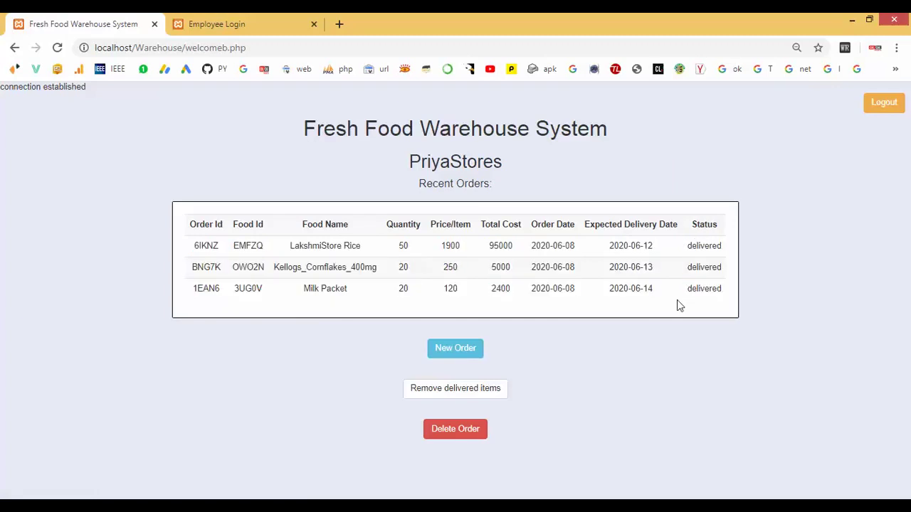
pyautogui.moveTo(444, 246); pyautogui.dragTo(514, 246)
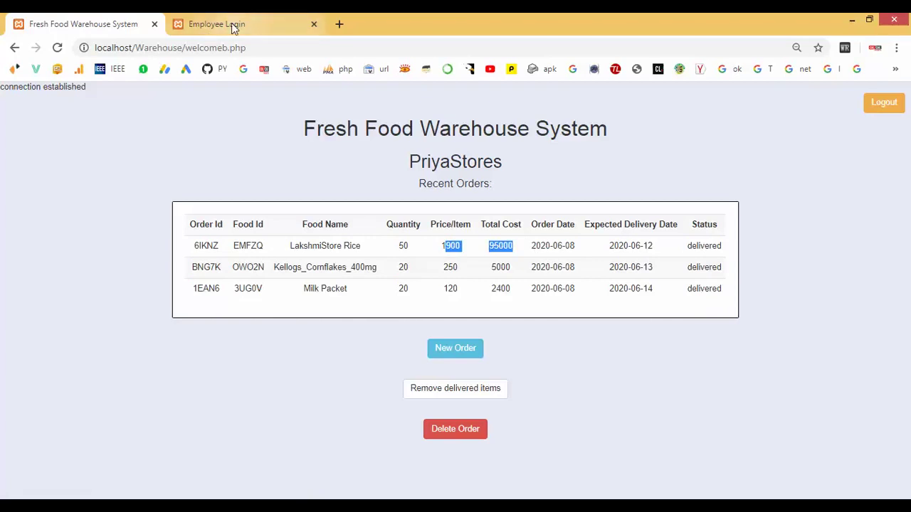
pyautogui.click(233, 26)
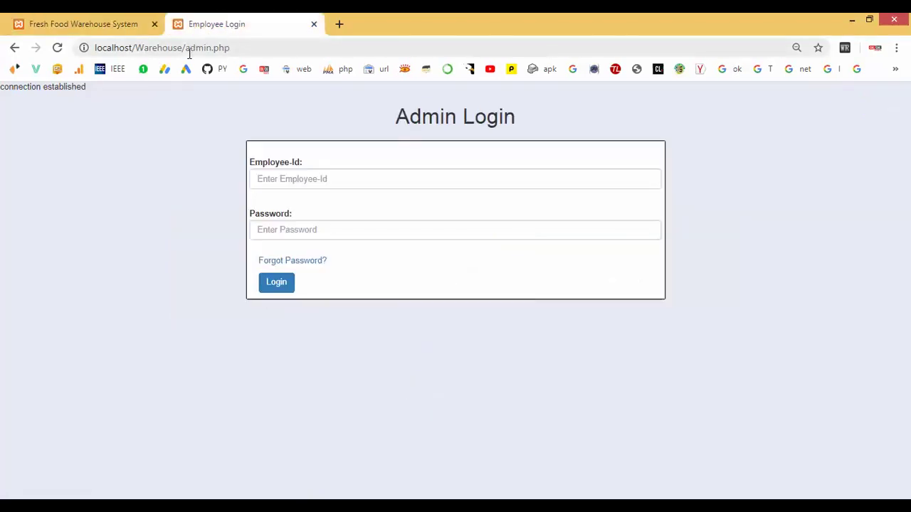
# Change the page address to empregister.php to bring up Employee Registration.
pyautogui.moveTo(185, 47); pyautogui.dragTo(210, 48)
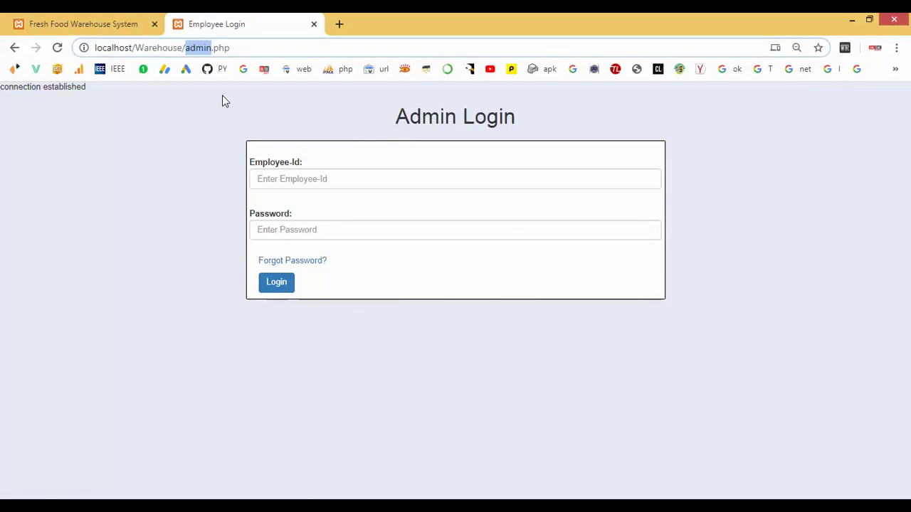
pyautogui.write('e')
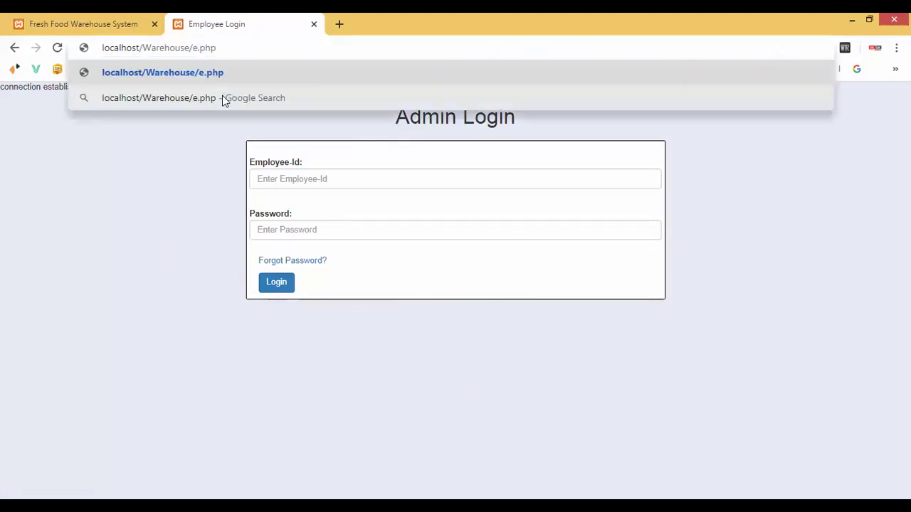
pyautogui.write('pr')
pyautogui.write('ister/')
pyautogui.press('BackSpace')
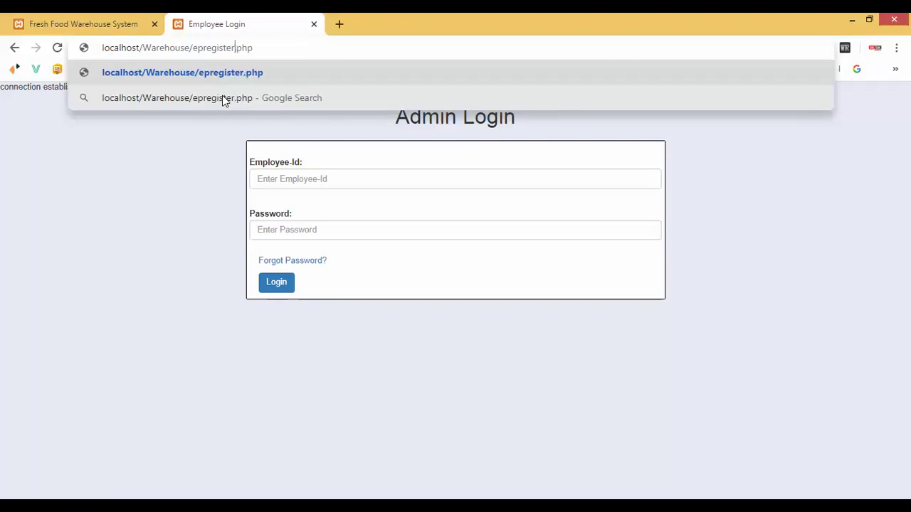
pyautogui.press('Return')
pyautogui.click(13, 48)
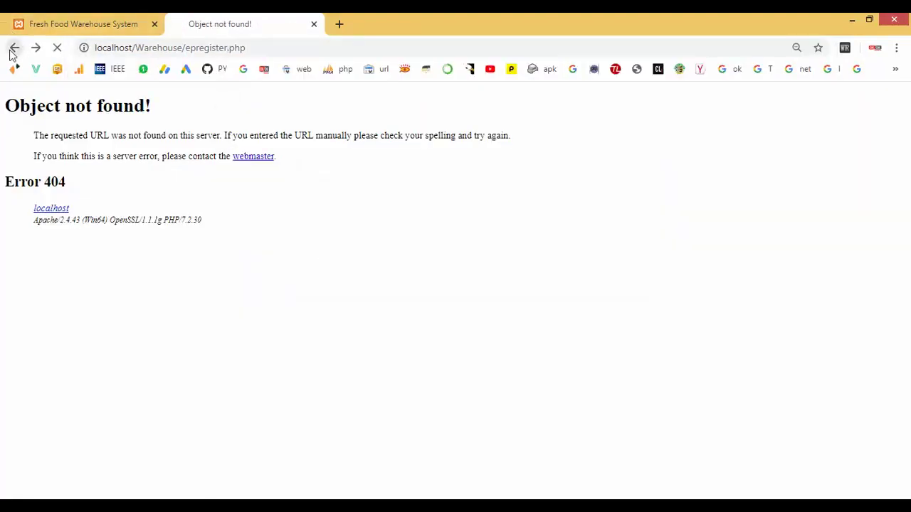
pyautogui.click(190, 47)
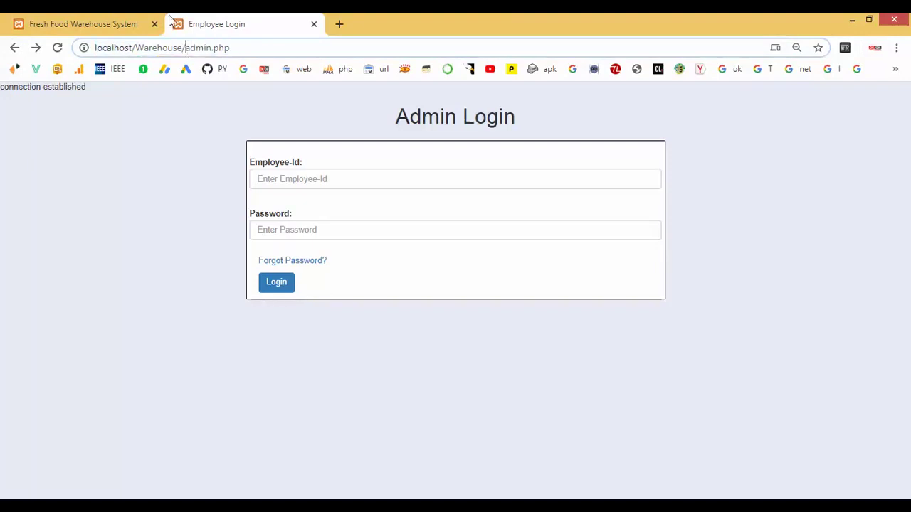
pyautogui.click(108, 21)
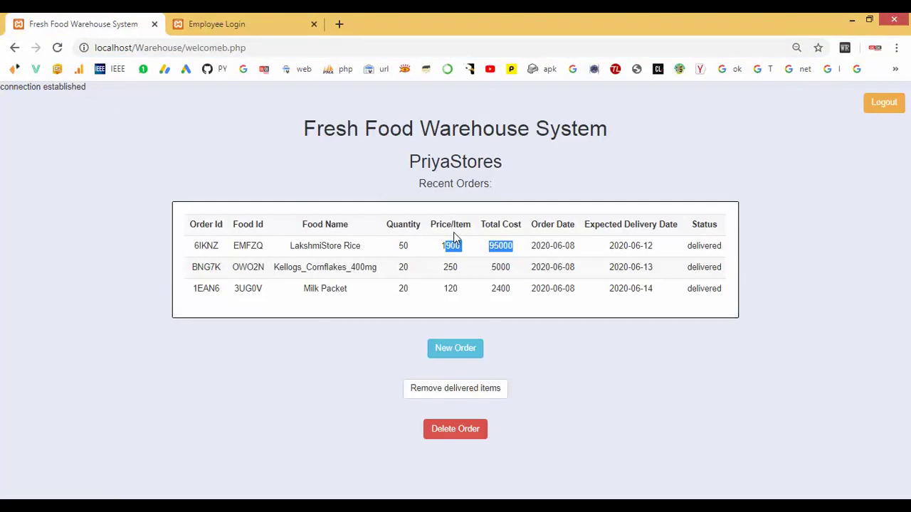
pyautogui.hotkey('ctrl', 'Tab')
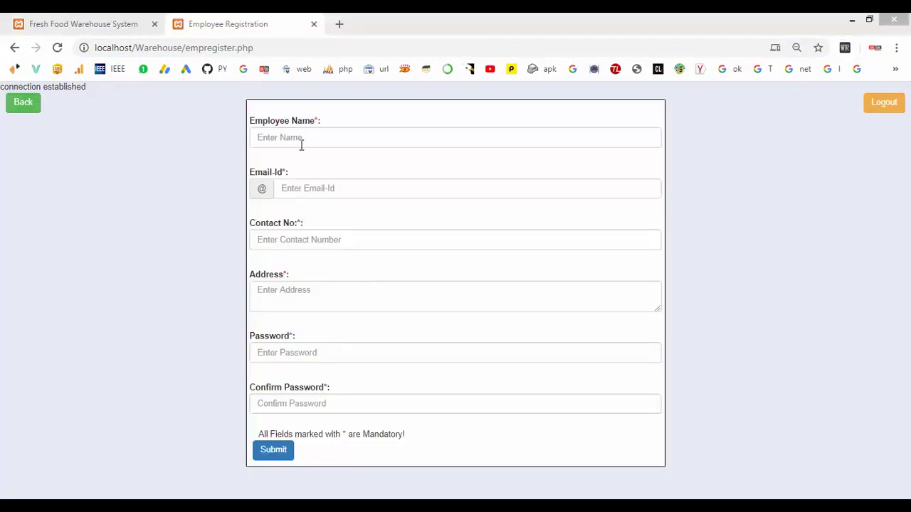
# Enter the new employee's name, email, contact number and address.
pyautogui.click(301, 145)
pyautogui.moveTo(280, 45); pyautogui.dragTo(237, 48)
pyautogui.click(299, 136)
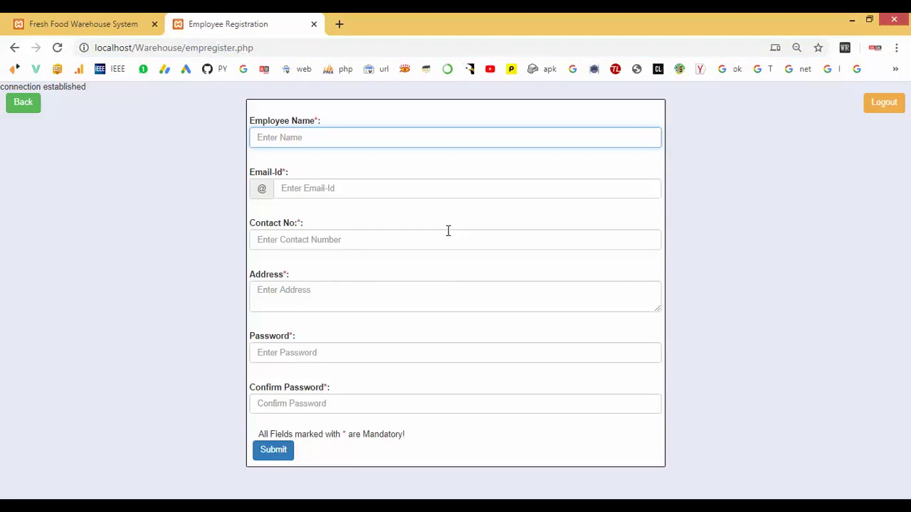
pyautogui.write('Re')
pyautogui.press('BackSpace')
pyautogui.press('BackSpace')
pyautogui.write('revathi')
pyautogui.click(406, 188)
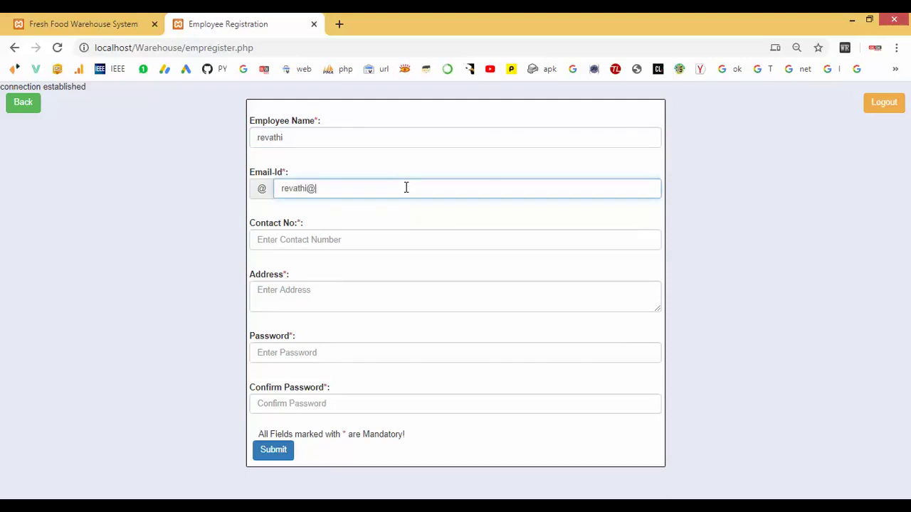
pyautogui.click(332, 241)
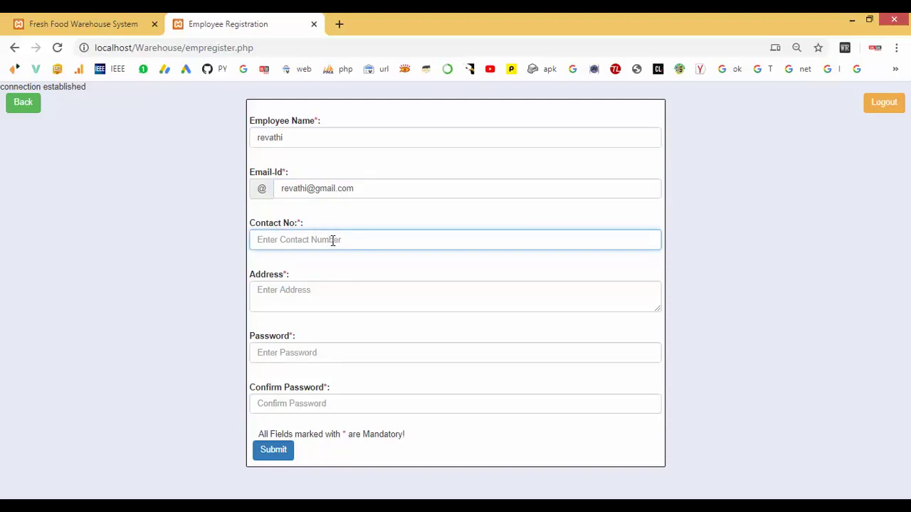
pyautogui.write('975226522')
pyautogui.click(311, 288)
pyautogui.write('chennai')
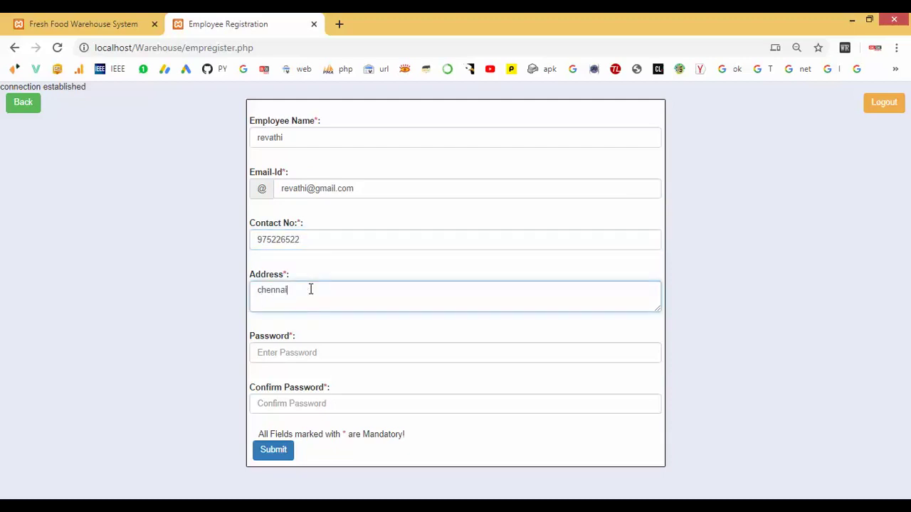
# Fill in the password and its confirmation, then submit the form.
pyautogui.click(299, 356)
pyautogui.write('r')
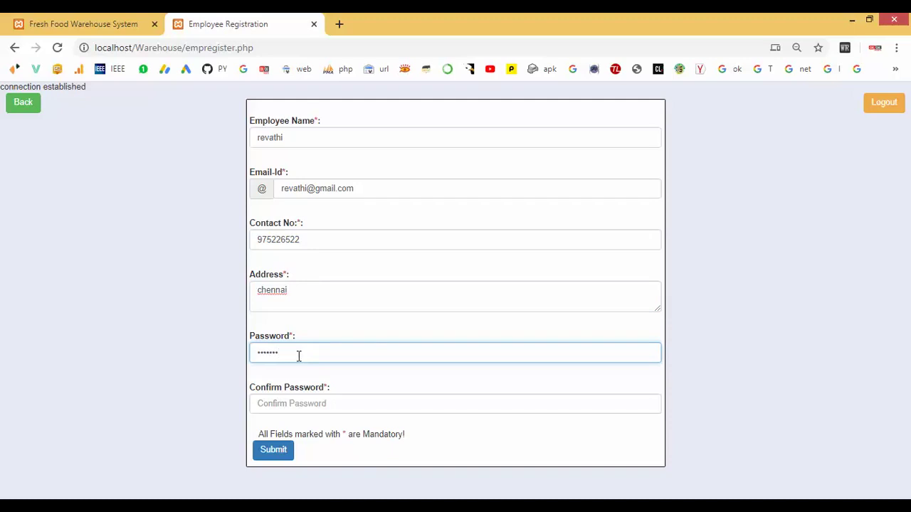
pyautogui.click(281, 402)
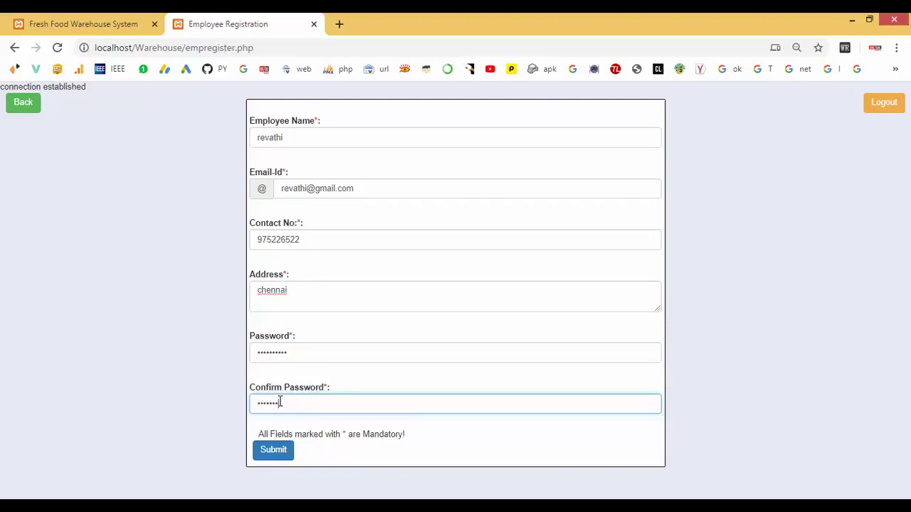
pyautogui.click(277, 454)
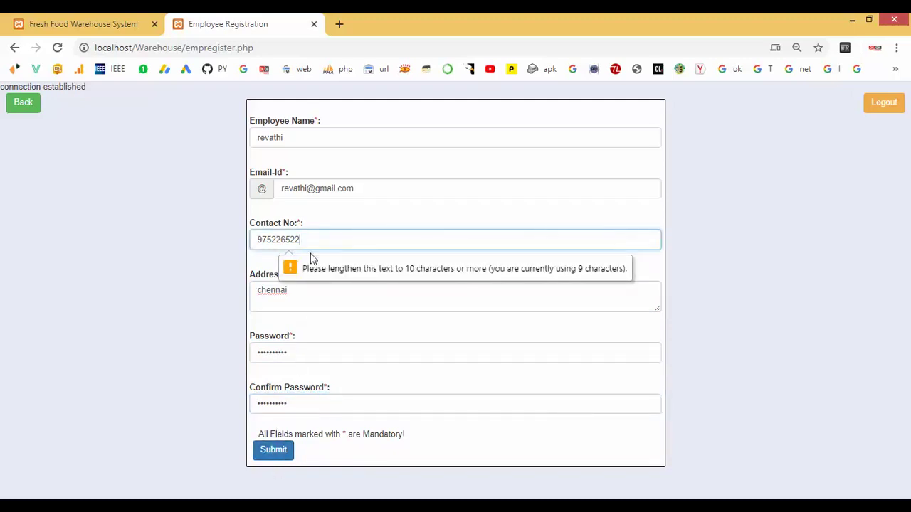
# Replace the too-short contact number with a 10-digit number and resubmit.
pyautogui.click(349, 271)
pyautogui.click(320, 239)
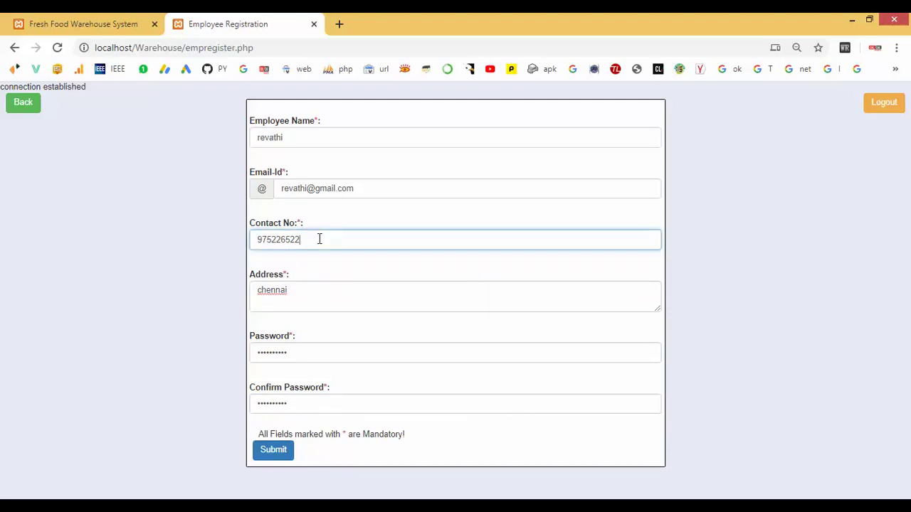
pyautogui.moveTo(319, 239); pyautogui.dragTo(183, 235)
pyautogui.click(272, 451)
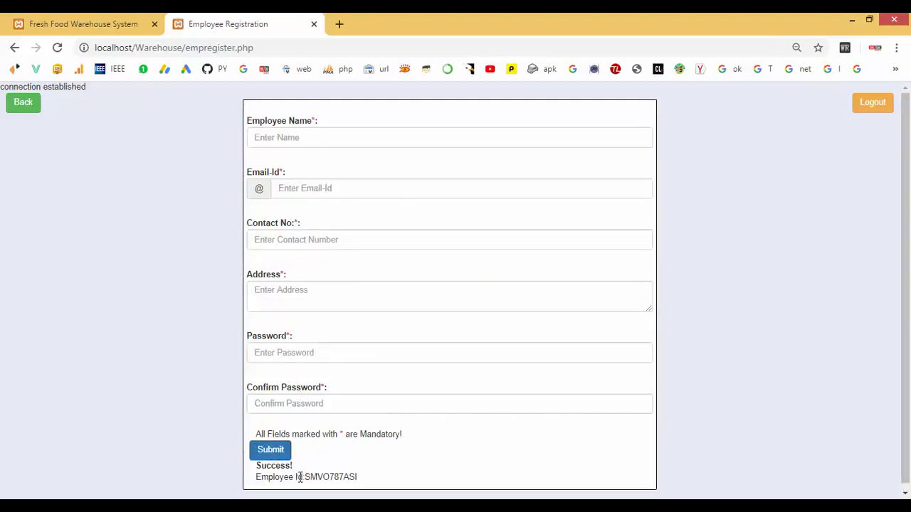
# Copy the new Employee Id and try logging in with it on Admin Login.
pyautogui.moveTo(260, 465); pyautogui.dragTo(374, 479)
pyautogui.hotkey('ctrl', 'c')
pyautogui.click(305, 477)
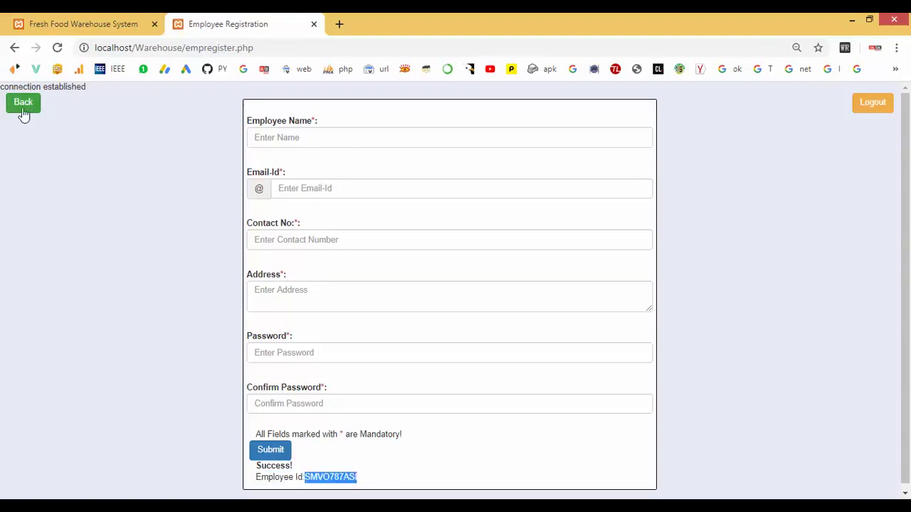
pyautogui.click(23, 108)
pyautogui.click(286, 190)
pyautogui.hotkey('ctrl', 'v')
pyautogui.click(294, 242)
pyautogui.write('ad')
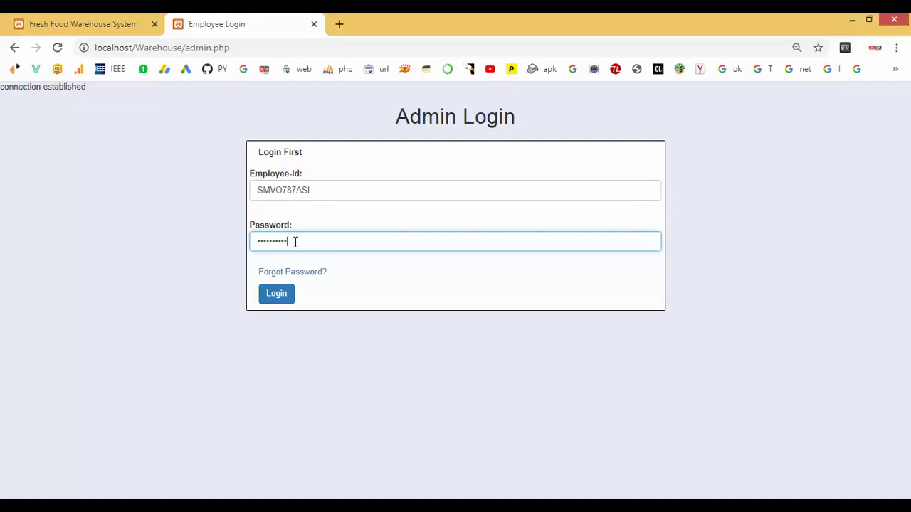
pyautogui.click(282, 299)
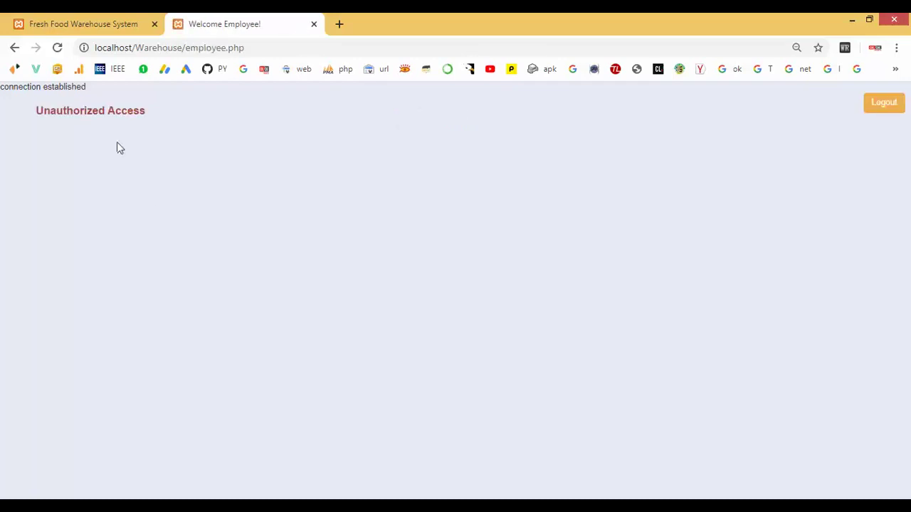
# Note the Unauthorized Access page, then log out back to the Login form.
pyautogui.moveTo(51, 111); pyautogui.dragTo(176, 117)
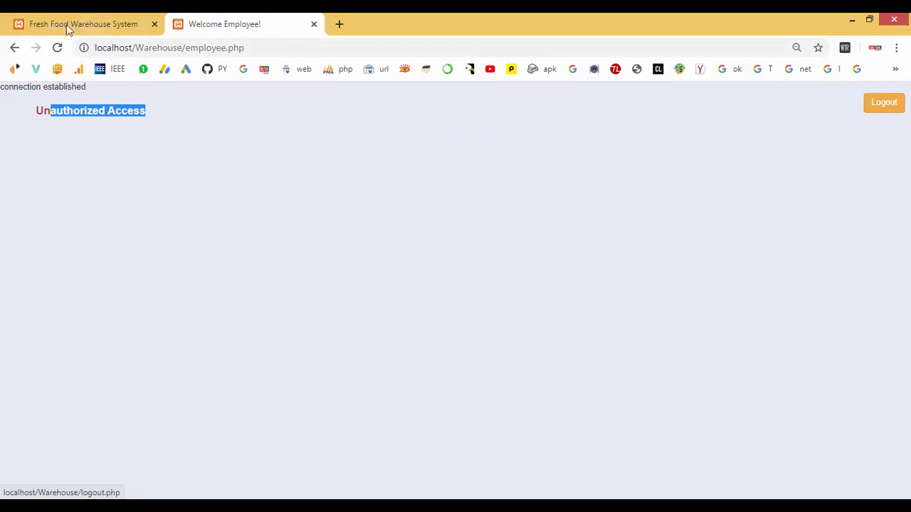
pyautogui.click(13, 47)
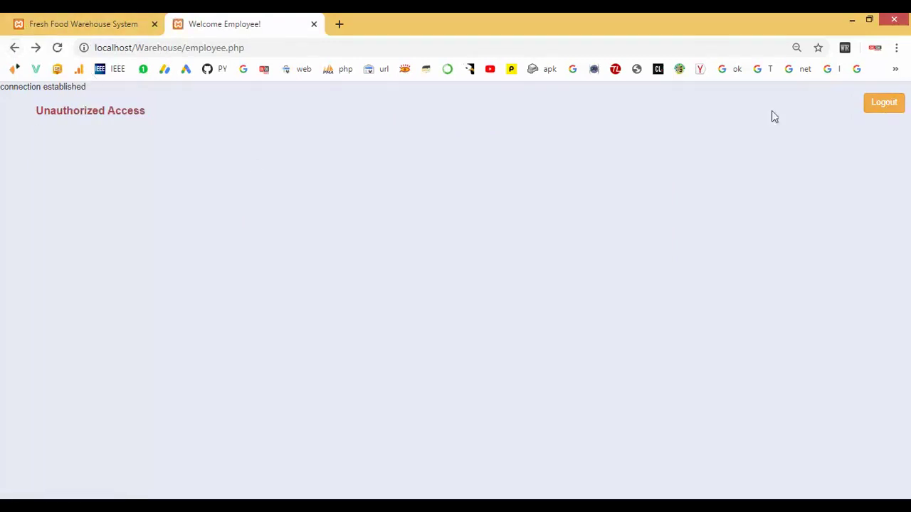
pyautogui.click(880, 105)
pyautogui.click(514, 117)
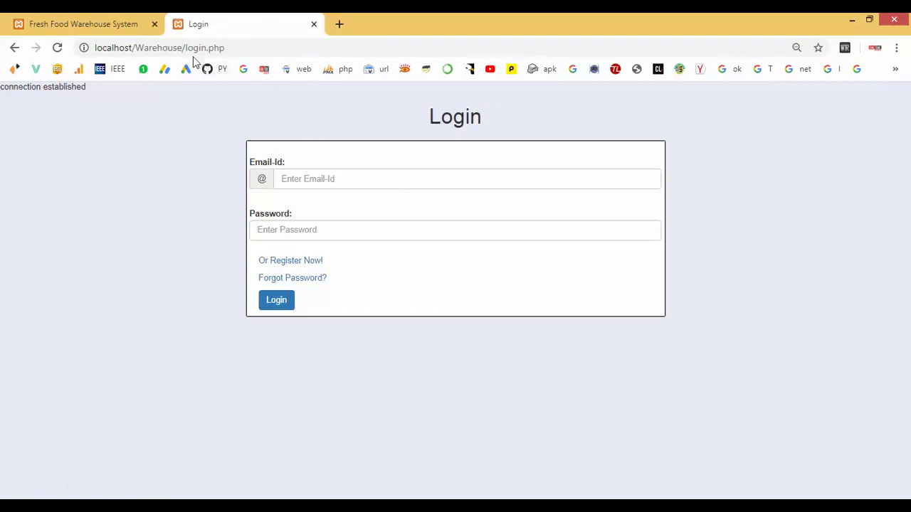
# Load admin.php and sign in with the pasted Employee Id and password.
pyautogui.moveTo(186, 48); pyautogui.dragTo(207, 47)
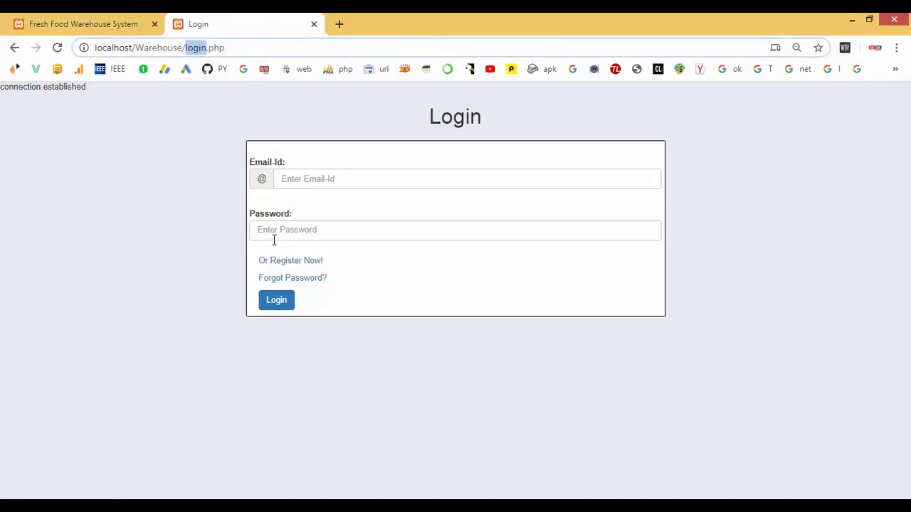
pyautogui.write('ad')
pyautogui.write('min')
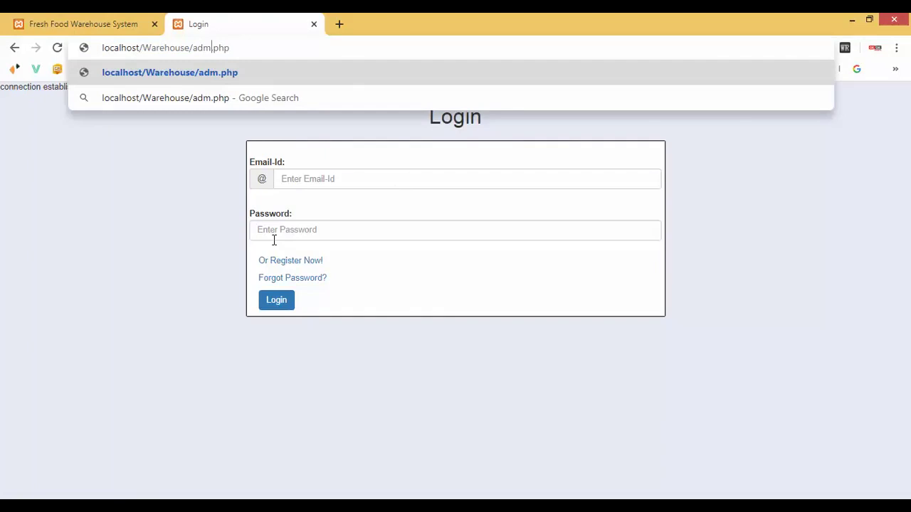
pyautogui.press('Return')
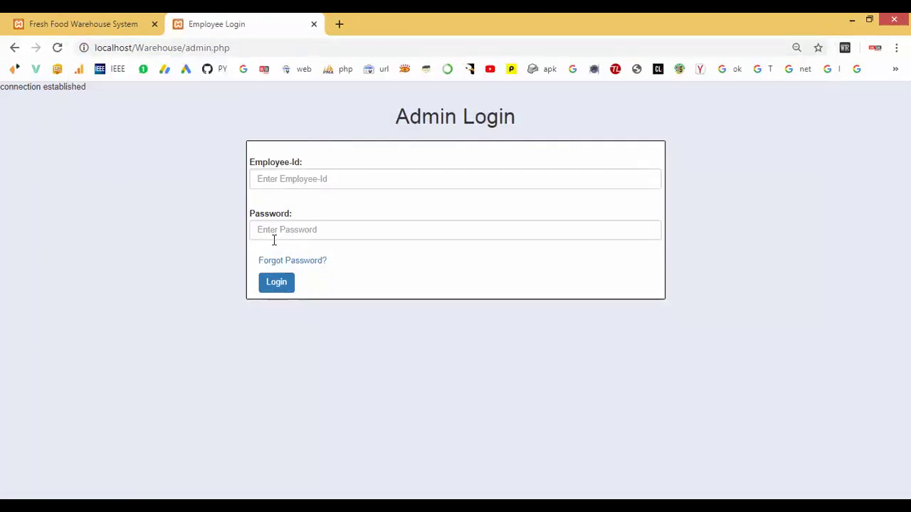
pyautogui.click(296, 177)
pyautogui.hotkey('ctrl', 'v')
pyautogui.click(280, 228)
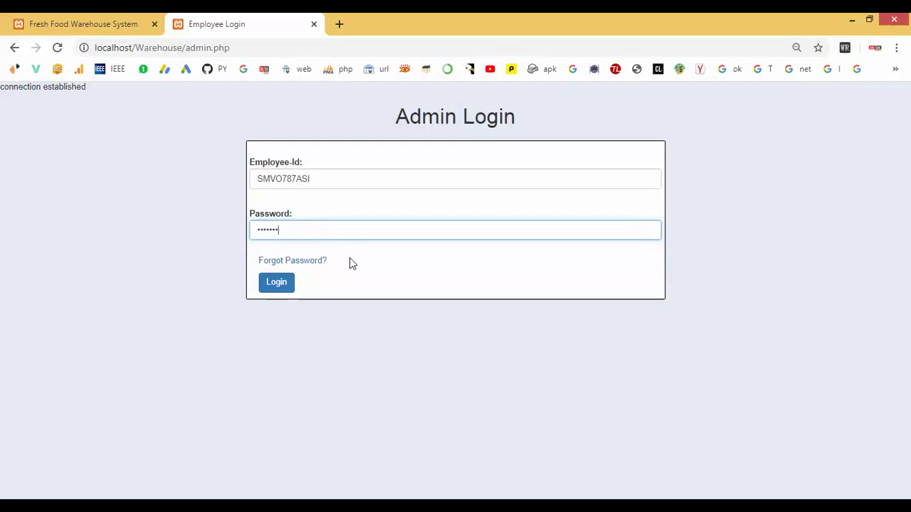
pyautogui.click(278, 285)
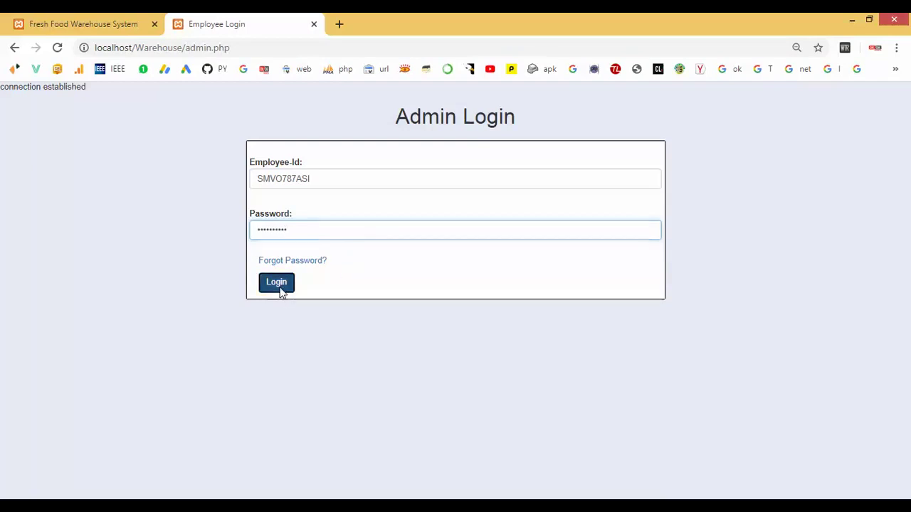
# Review the employee page's Orders and Storage tables.
pyautogui.scroll(-3, 435, 247)
pyautogui.scroll(3, 435, 248)
pyautogui.scroll(-3, 435, 248)
pyautogui.scroll(2, 435, 247)
pyautogui.moveTo(207, 135); pyautogui.dragTo(611, 312)
pyautogui.click(616, 361)
pyautogui.scroll(-5, 614, 359)
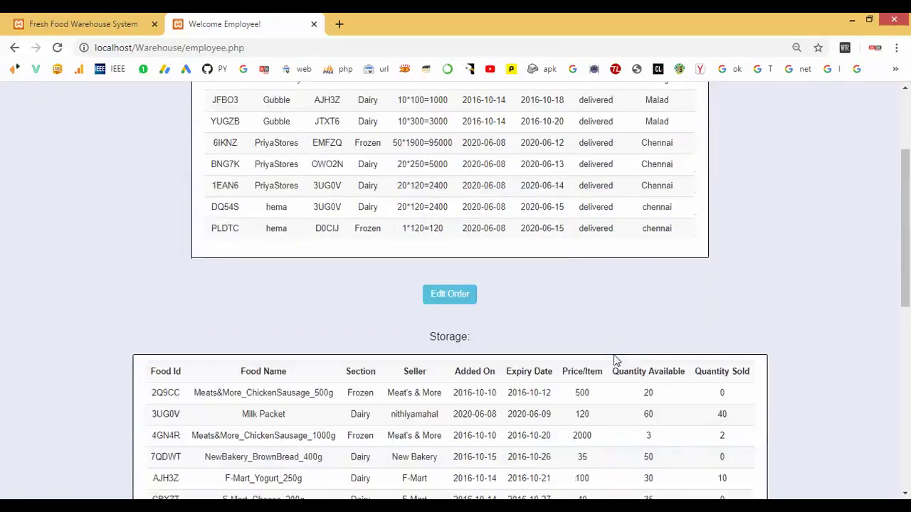
pyautogui.moveTo(205, 134); pyautogui.dragTo(464, 279)
pyautogui.scroll(-2, 610, 330)
pyautogui.click(613, 330)
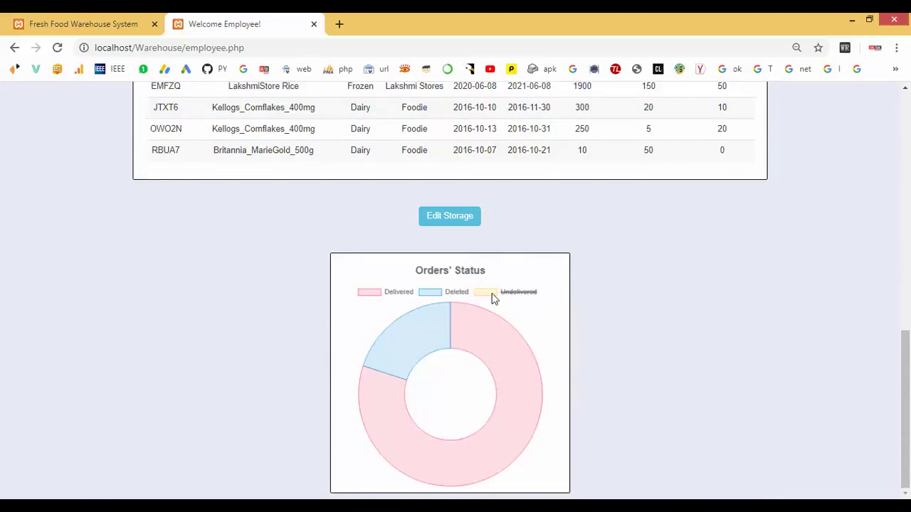
# Toggle Deleted and Delivered off and on in the Orders' Status chart.
pyautogui.click(443, 295)
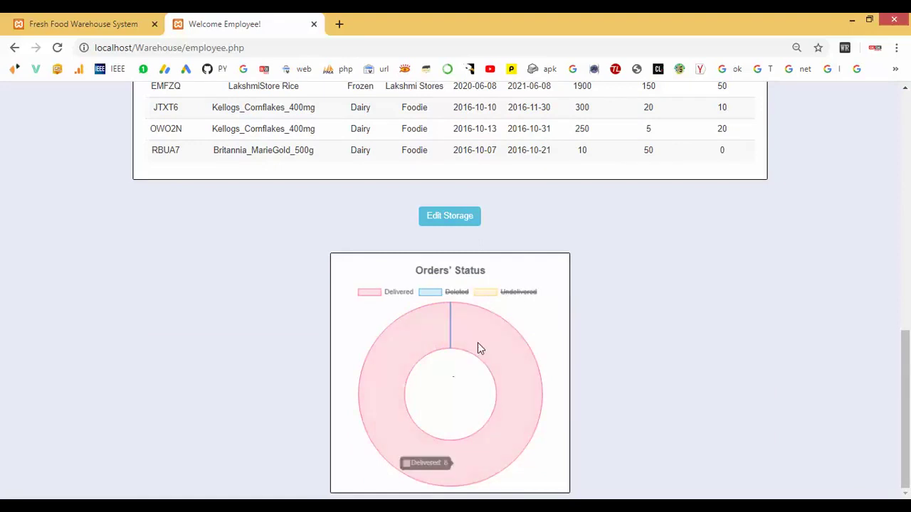
pyautogui.click(377, 294)
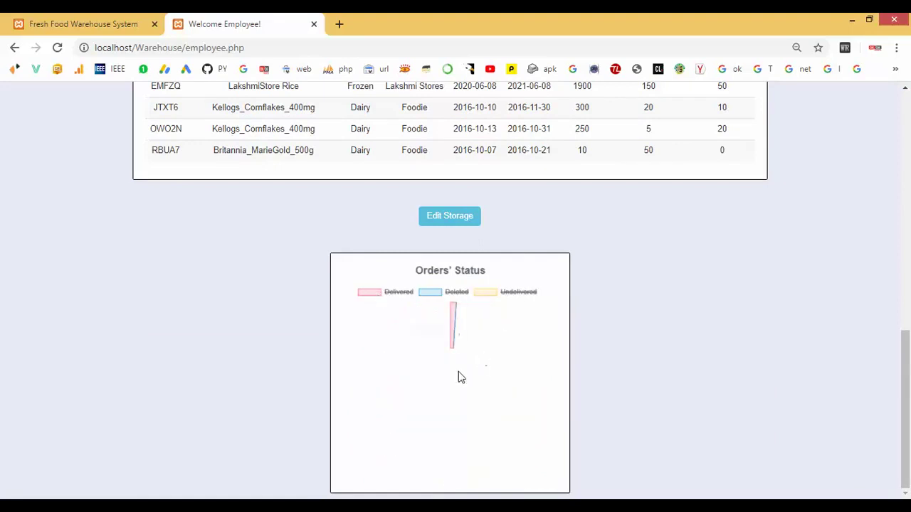
pyautogui.click(453, 293)
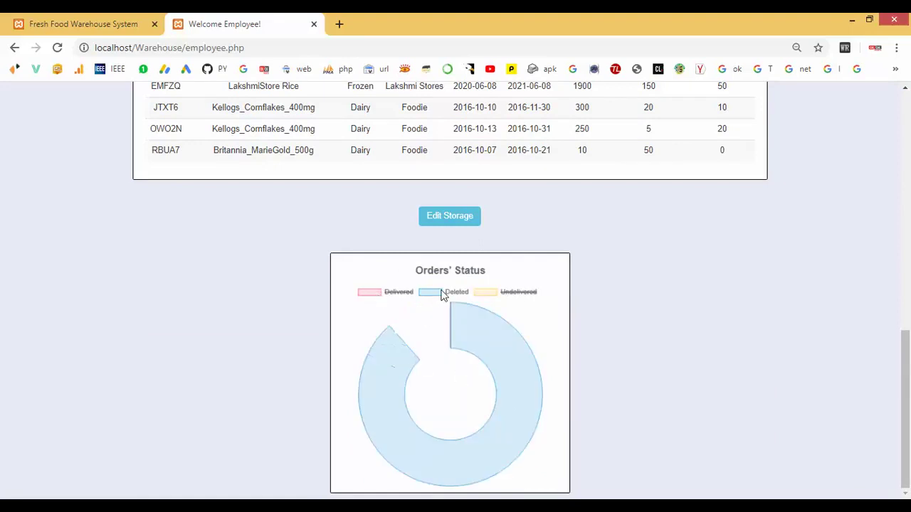
pyautogui.click(373, 294)
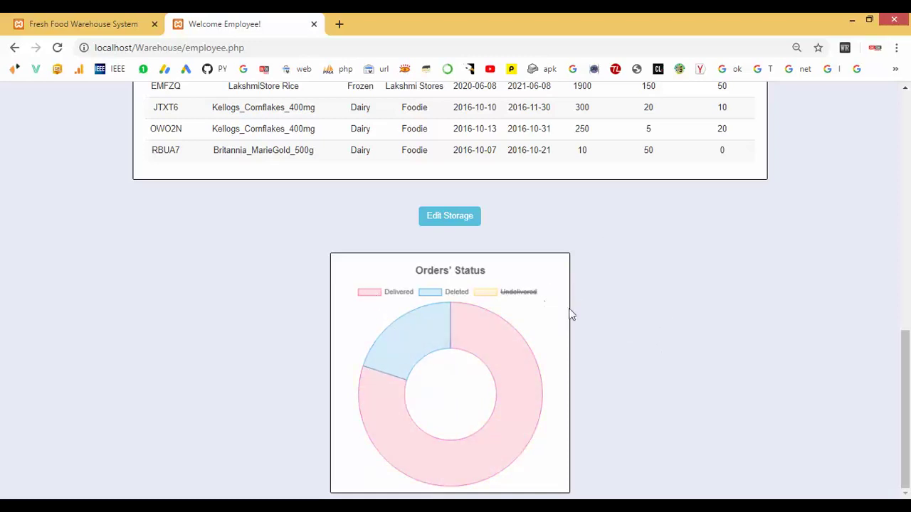
pyautogui.scroll(10, 566, 309)
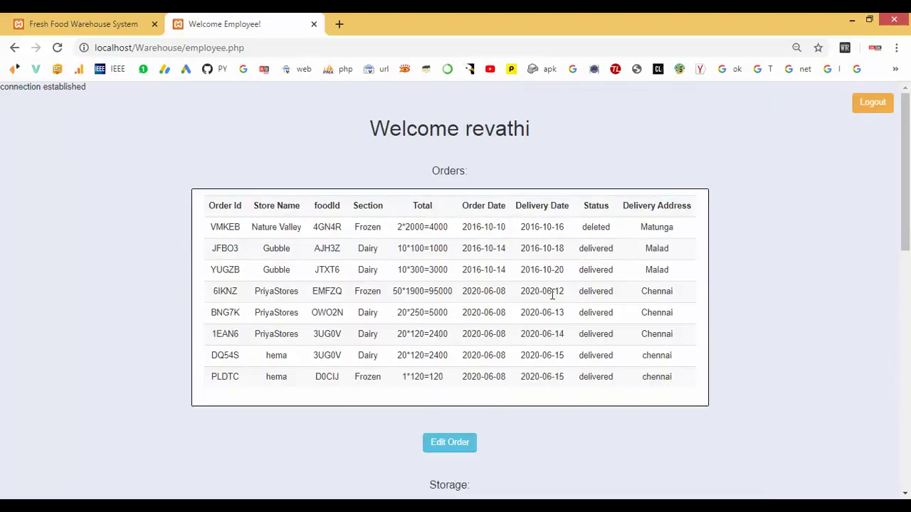